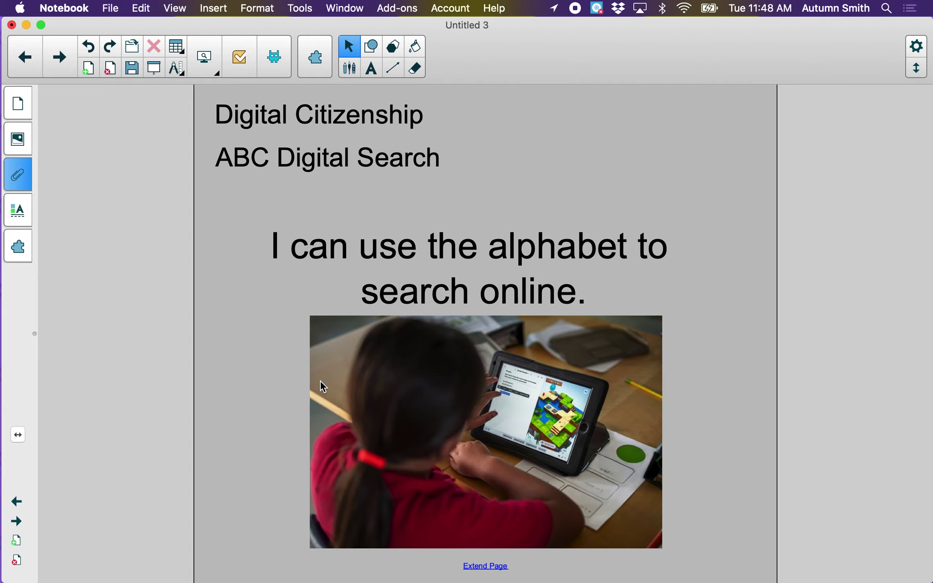
# Advance to the Dictionary definition page with the K is for Kite picture and scroll toward Picture Dictionary
pyautogui.click(58, 58)
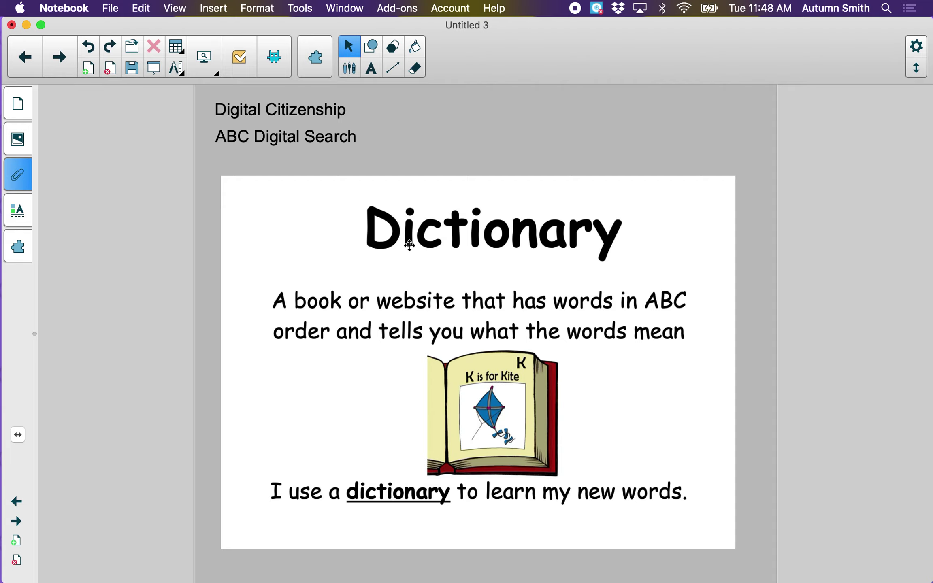
pyautogui.scroll(-2, 410, 249)
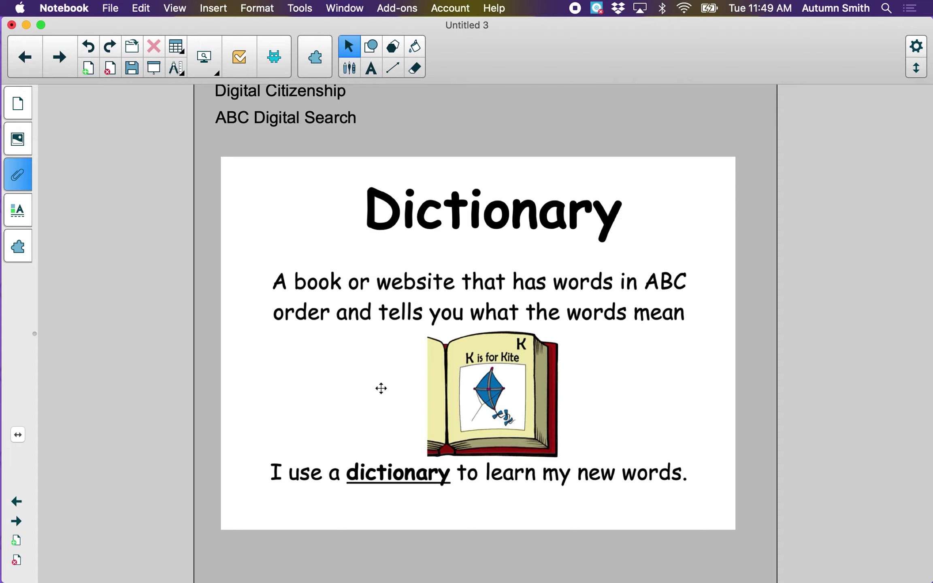
pyautogui.scroll(-3, 382, 388)
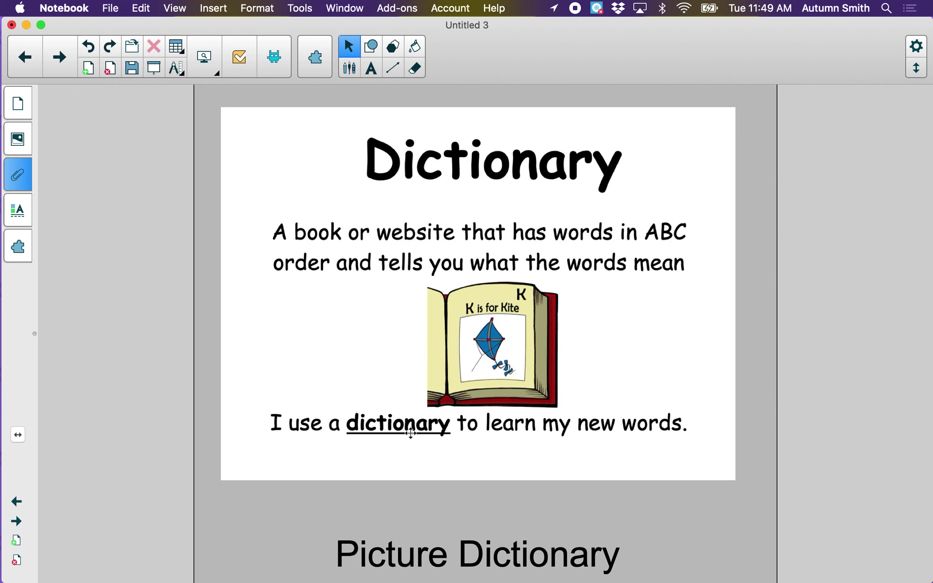
# Scroll down to the three Picture Dictionary book covers and the river and feather questions
pyautogui.scroll(-2, 439, 461)
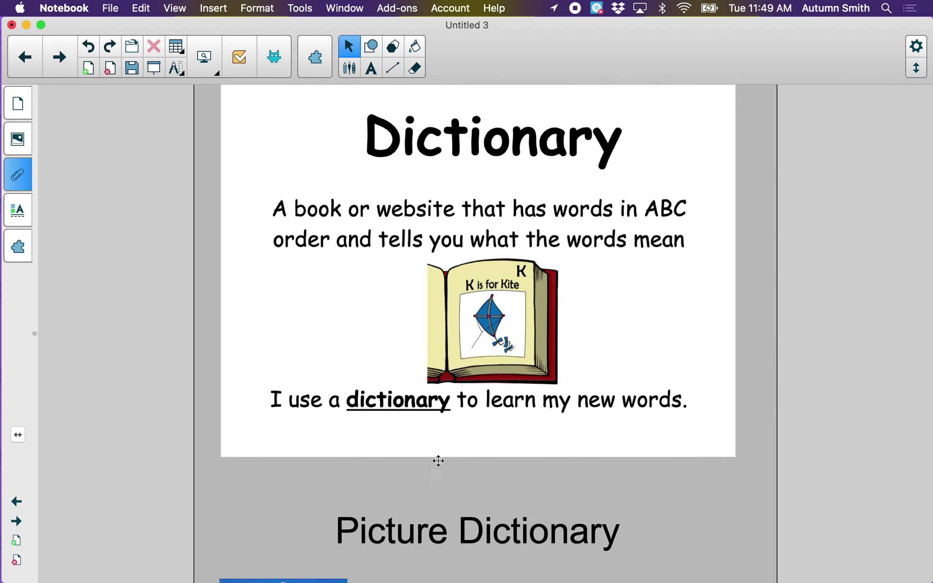
pyautogui.scroll(-15, 438, 461)
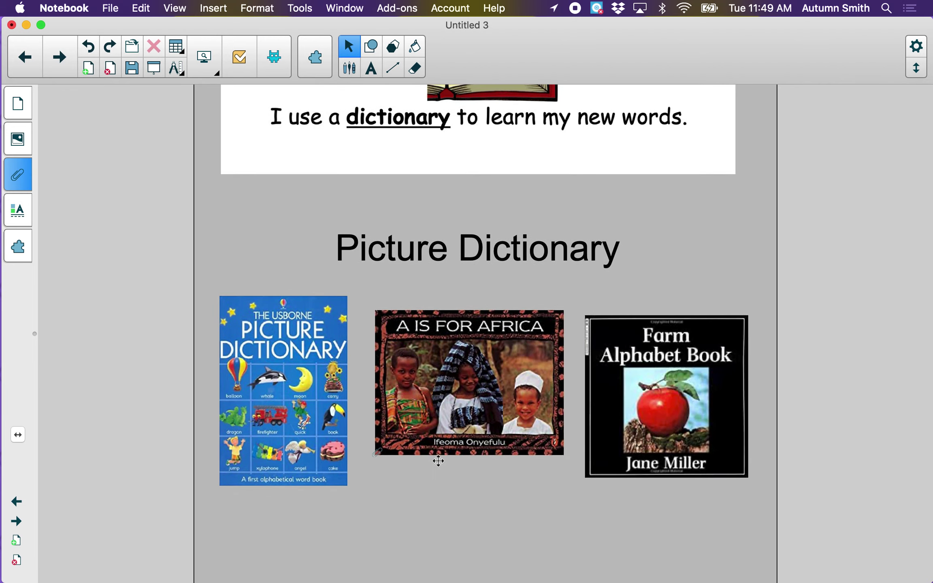
pyautogui.scroll(-4, 438, 461)
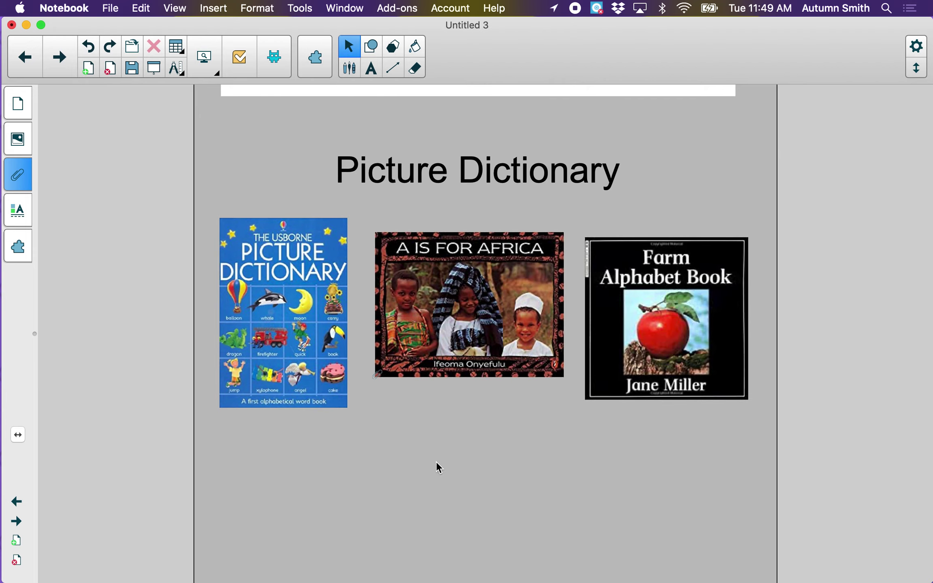
pyautogui.scroll(-1, 438, 464)
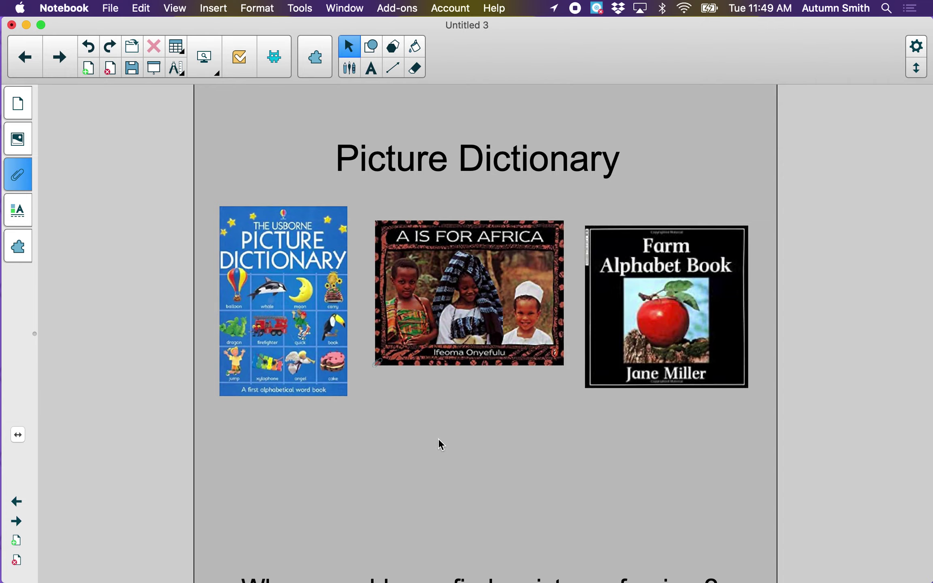
pyautogui.scroll(-5, 430, 436)
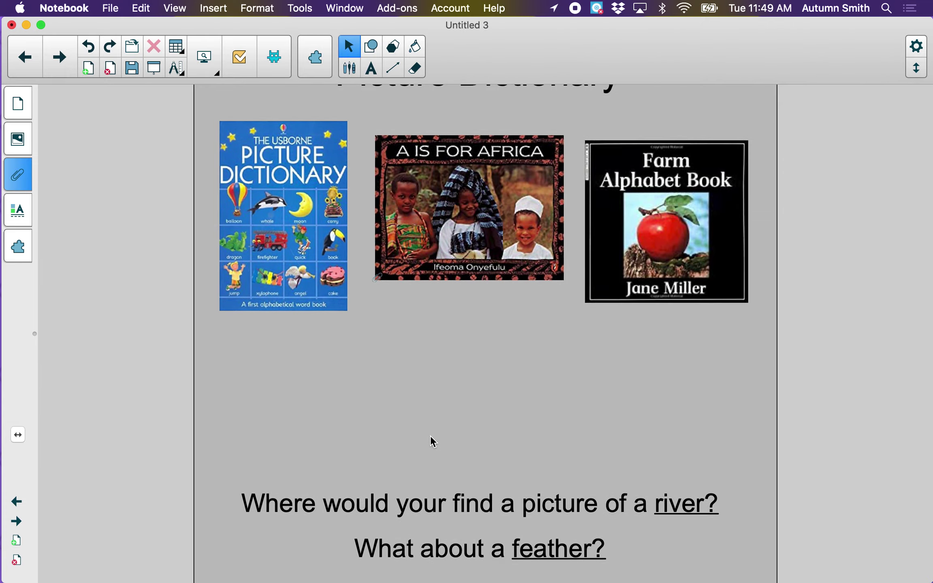
pyautogui.scroll(-2, 430, 435)
# Bring the A is For Africa movie window over the lesson page and enlarge it
pyautogui.hotkey('ctrl', 'Up')
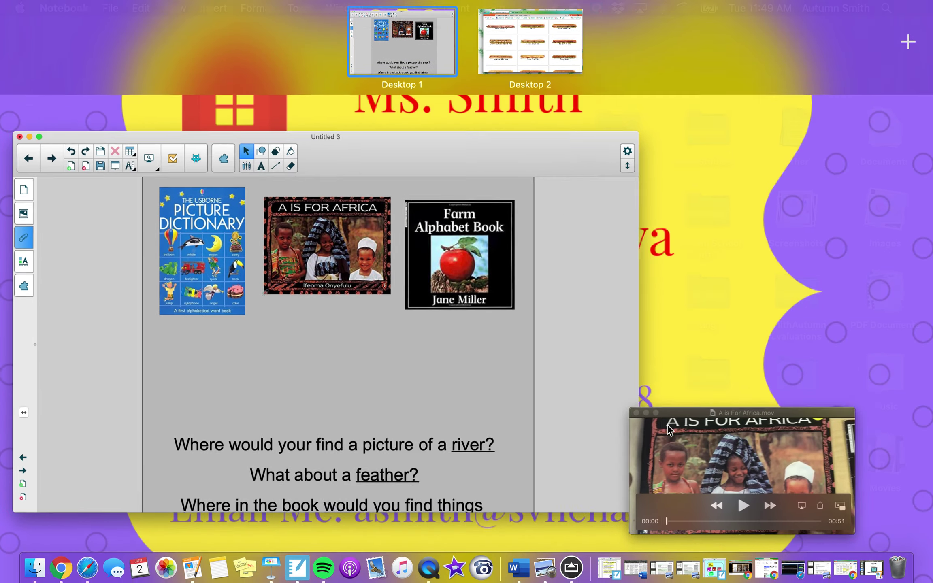
pyautogui.click(667, 424)
pyautogui.moveTo(488, 296); pyautogui.dragTo(468, 255)
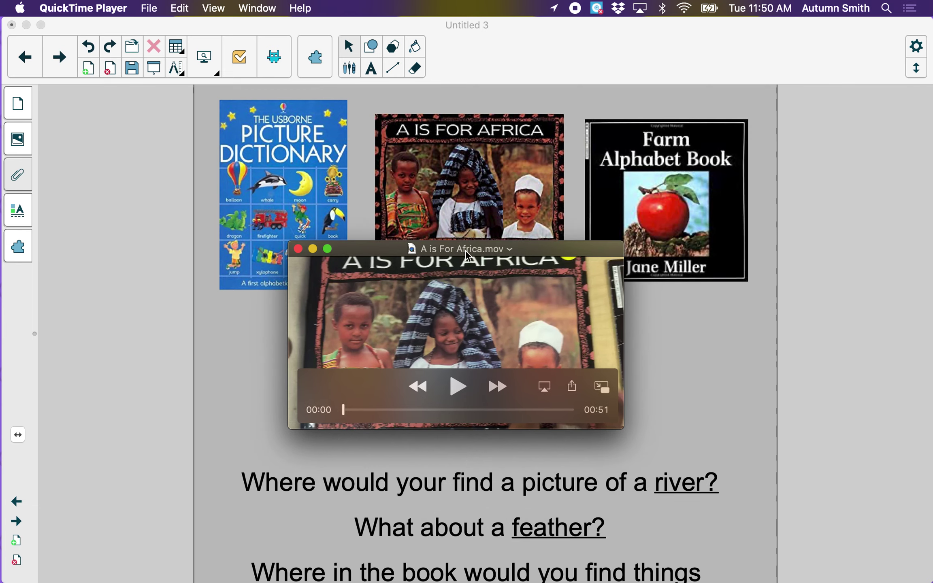
pyautogui.moveTo(624, 429); pyautogui.dragTo(652, 452)
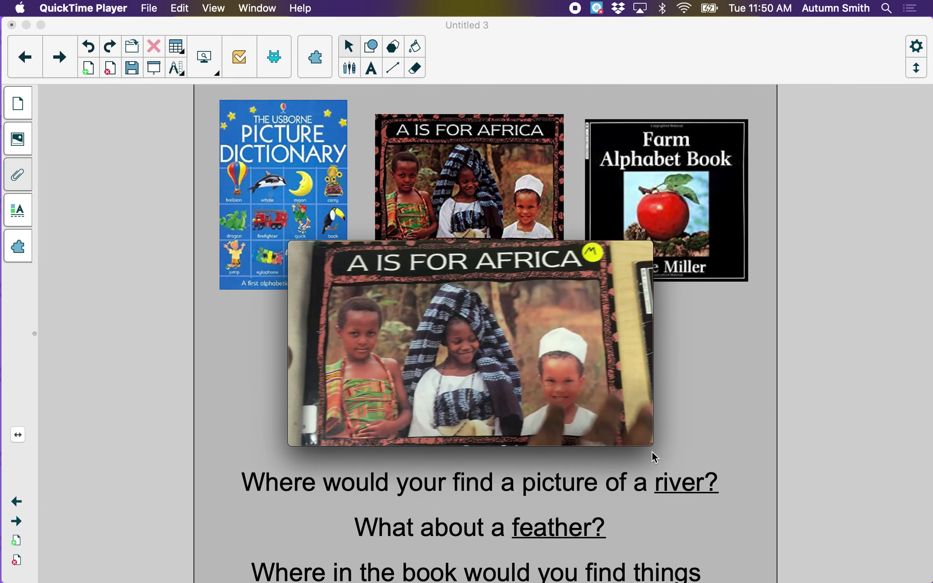
# Play the A is For Africa movie through to its end at 00:51
pyautogui.moveTo(475, 400)
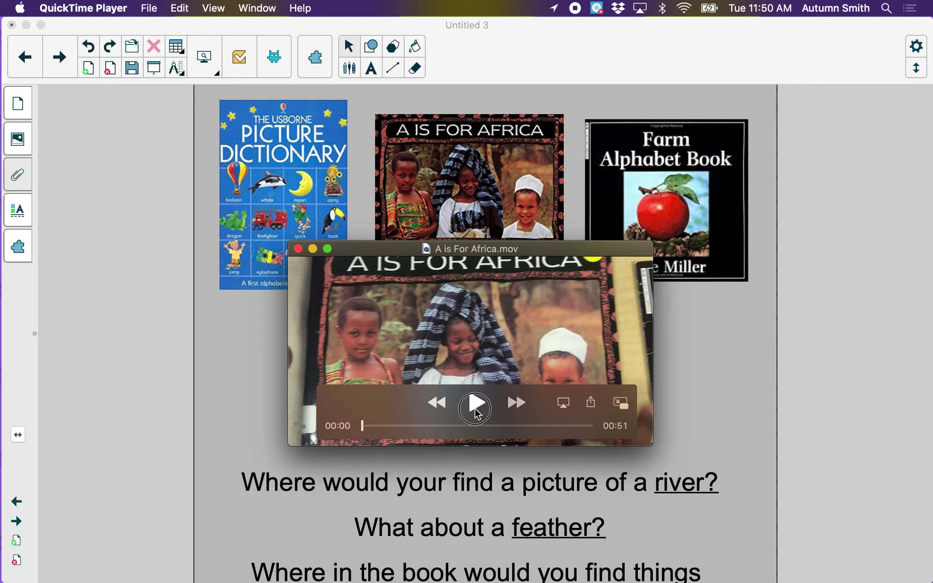
pyautogui.click(477, 407)
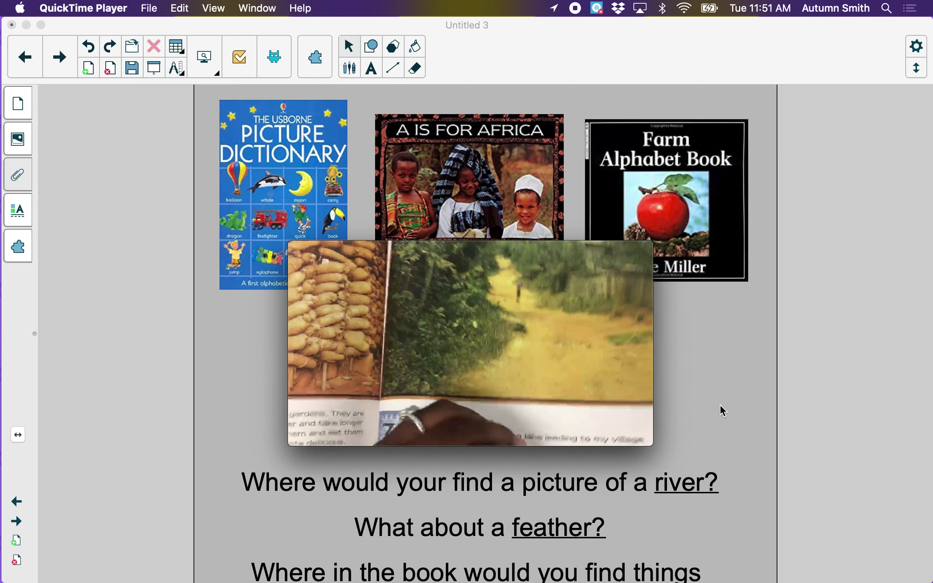
pyautogui.moveTo(609, 401)
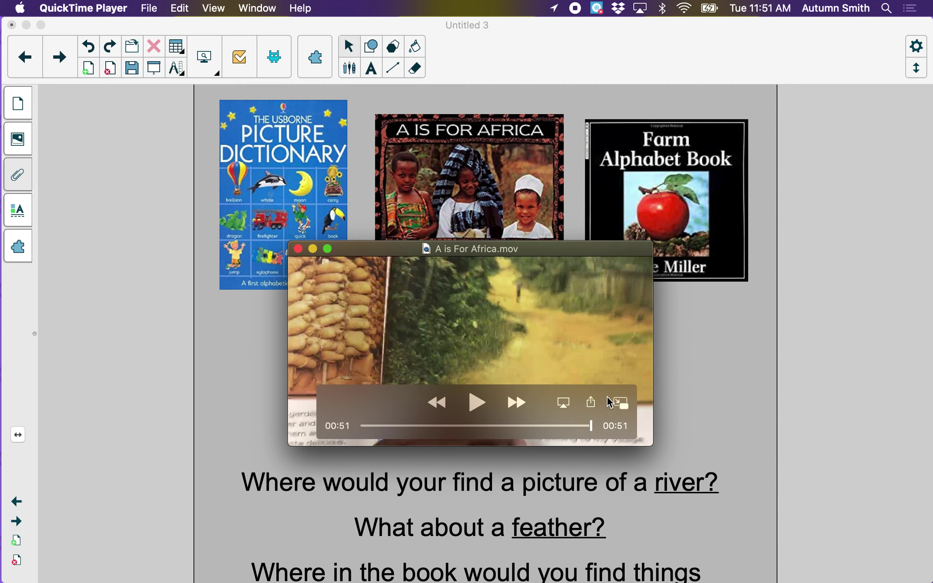
# Scrub the Africa movie back to about 00:24, then close it and advance the lesson page
pyautogui.click(420, 427)
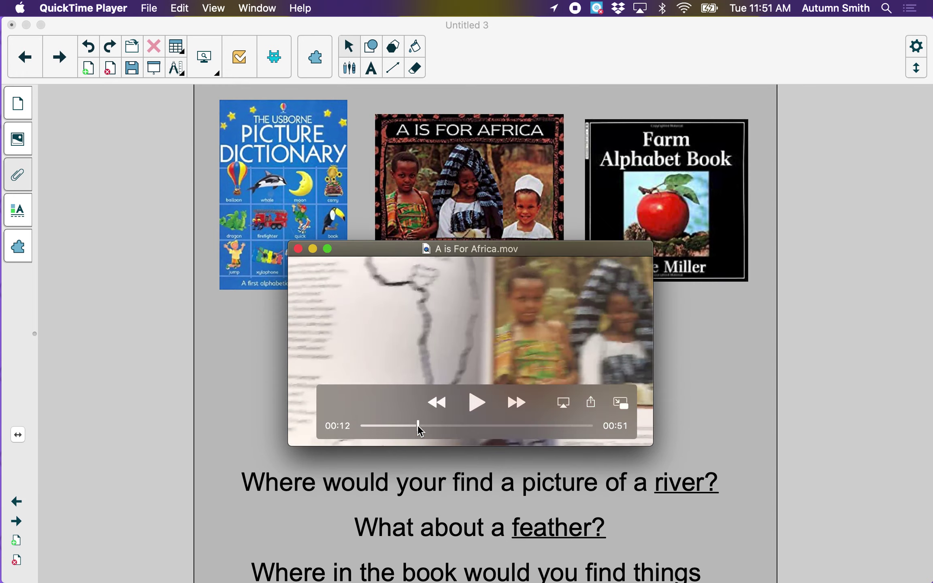
pyautogui.moveTo(422, 426); pyautogui.dragTo(470, 425)
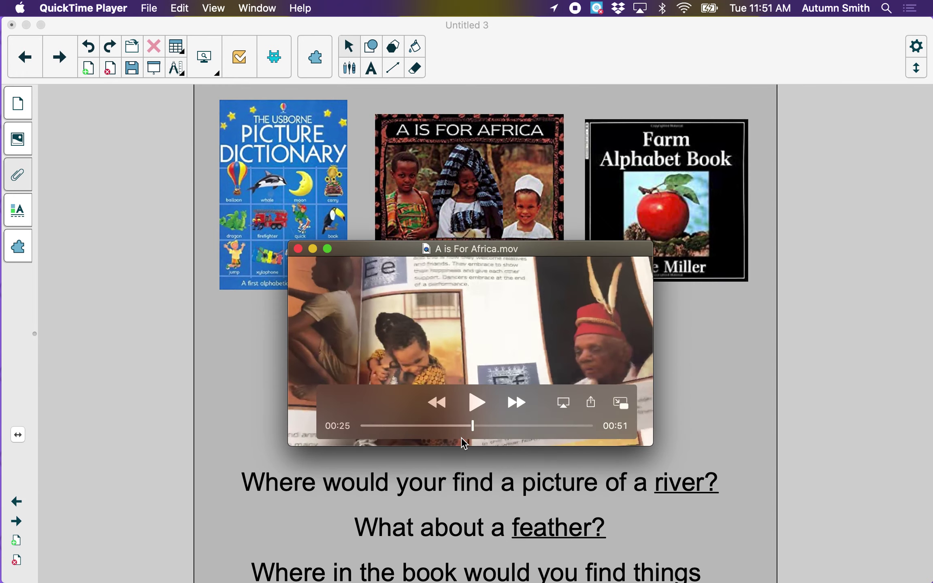
pyautogui.scroll(-3, 477, 484)
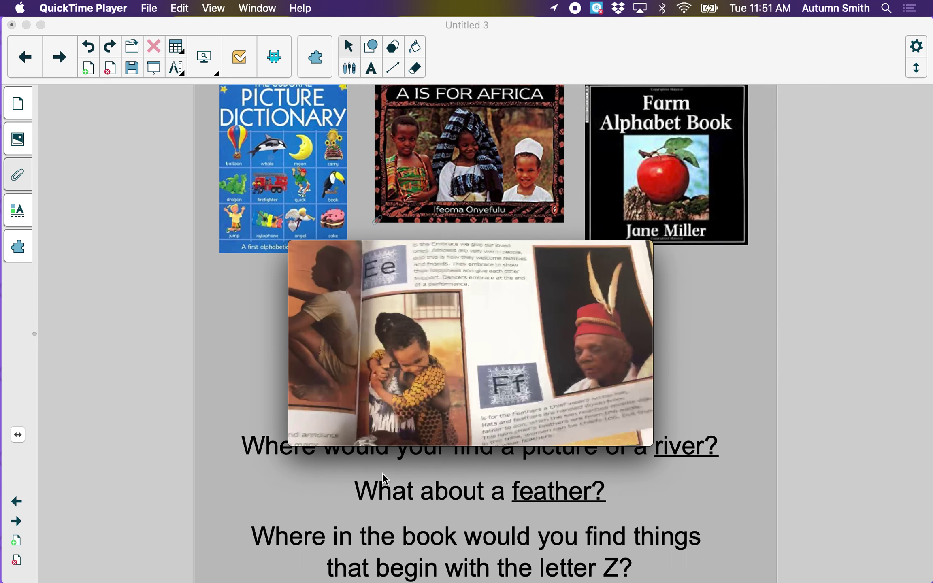
pyautogui.click(298, 249)
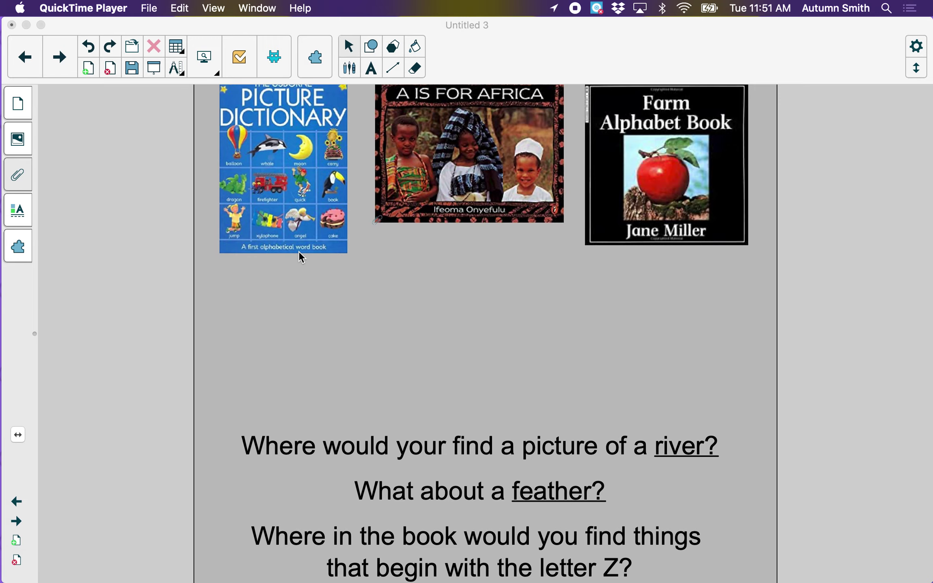
pyautogui.click(59, 56)
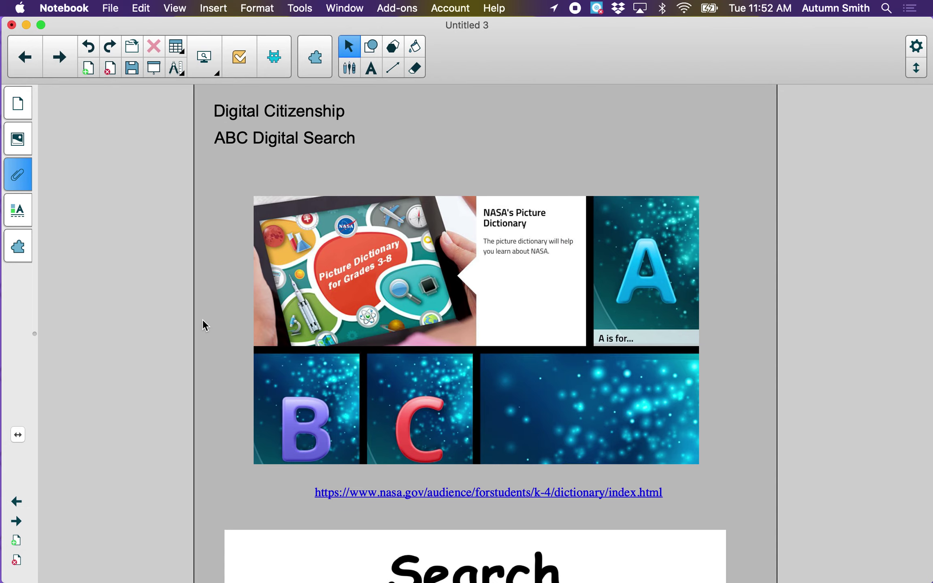
# Look over the NASA image page and Search card, then select the NASA link box
pyautogui.scroll(-10, 209, 319)
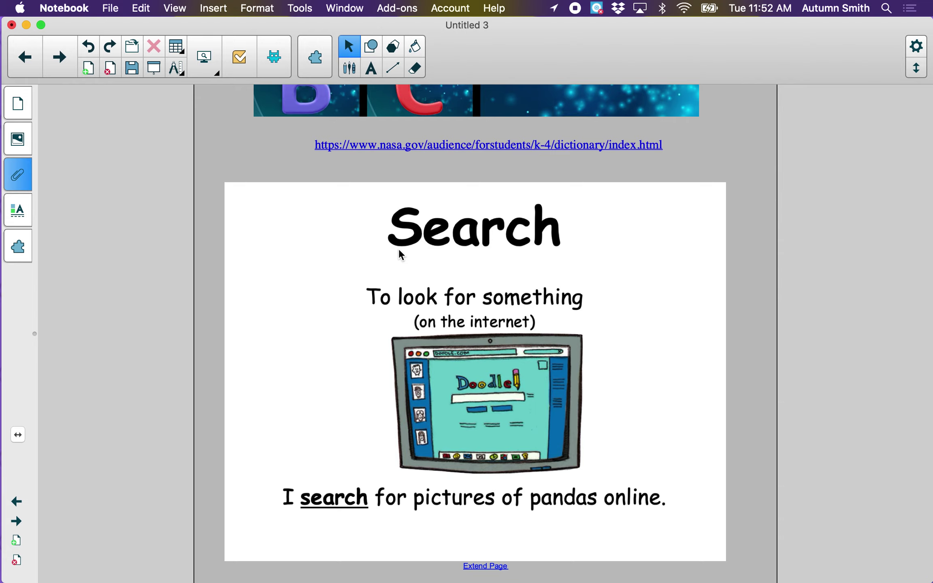
pyautogui.scroll(5, 399, 251)
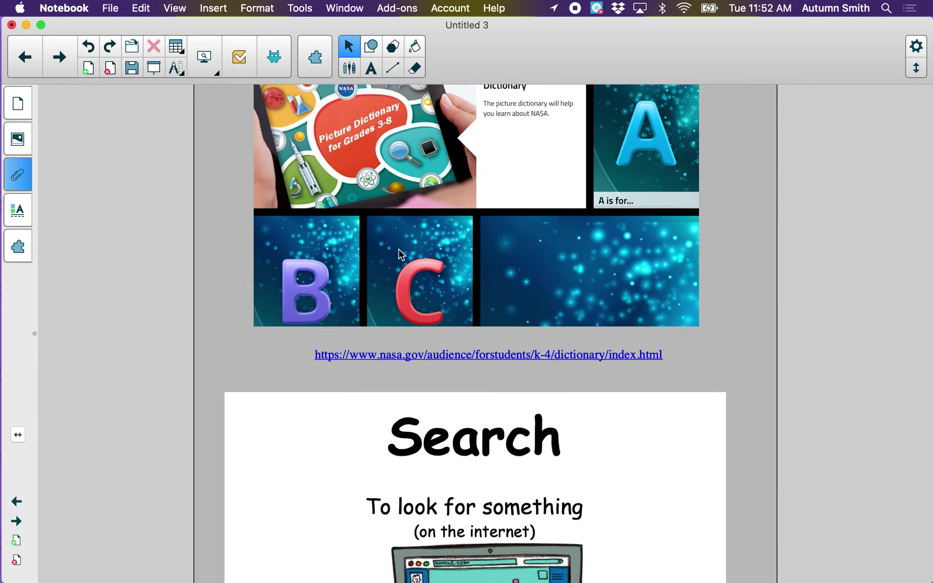
pyautogui.scroll(3, 399, 249)
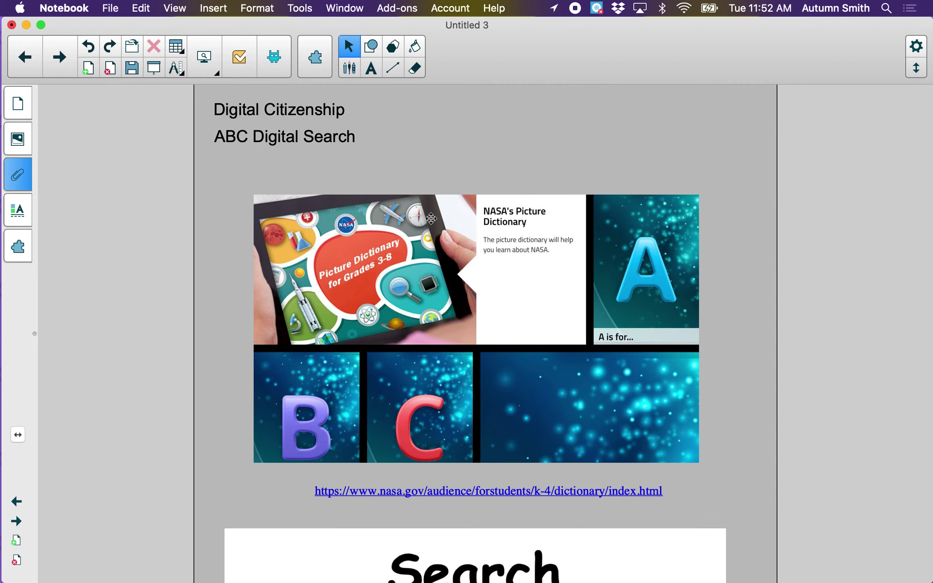
pyautogui.click(456, 492)
# Select the full NASA Picture Dictionary web address in the link box and copy it
pyautogui.moveTo(34, 7)
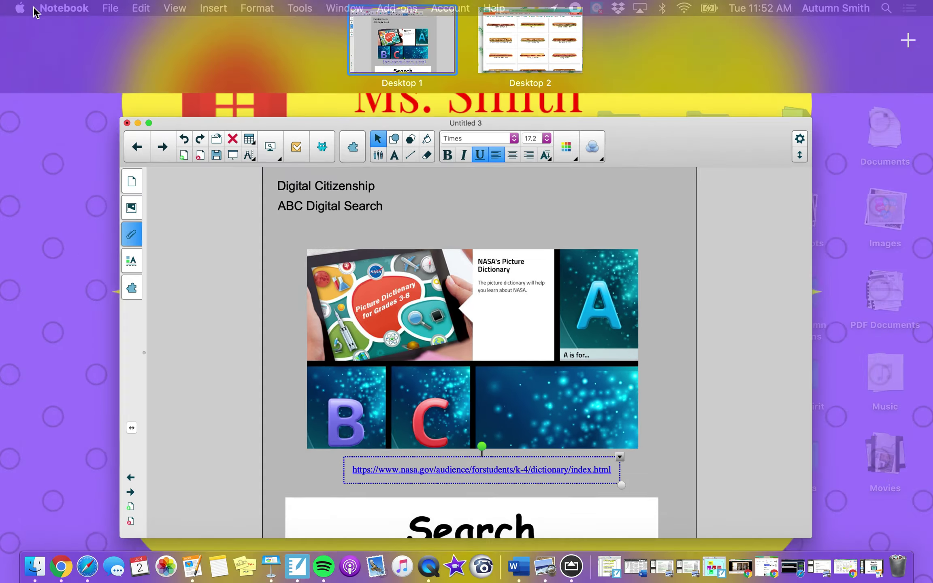
pyautogui.click(380, 249)
pyautogui.click(457, 493)
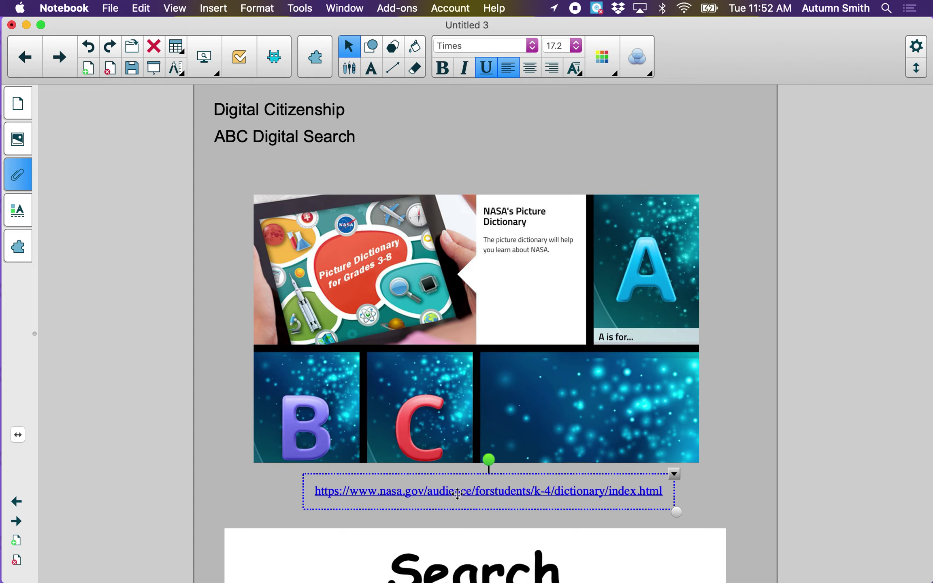
pyautogui.rightClick(457, 492)
pyautogui.click(439, 491)
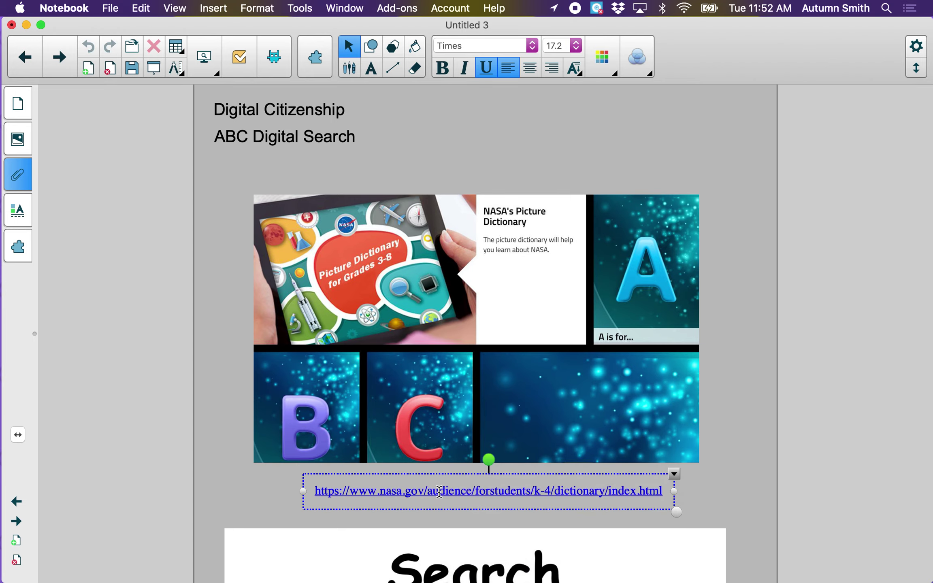
pyautogui.doubleClick(464, 492)
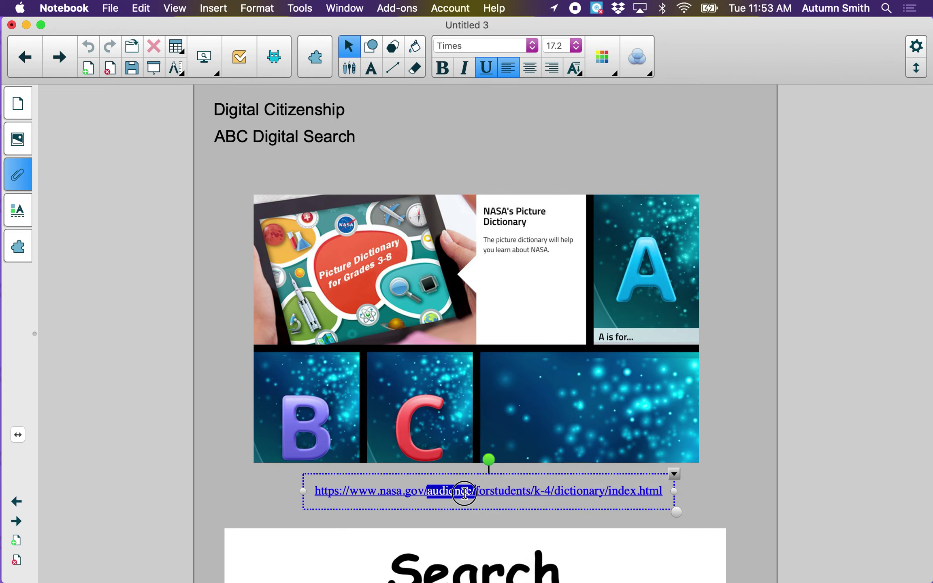
pyautogui.click(665, 493)
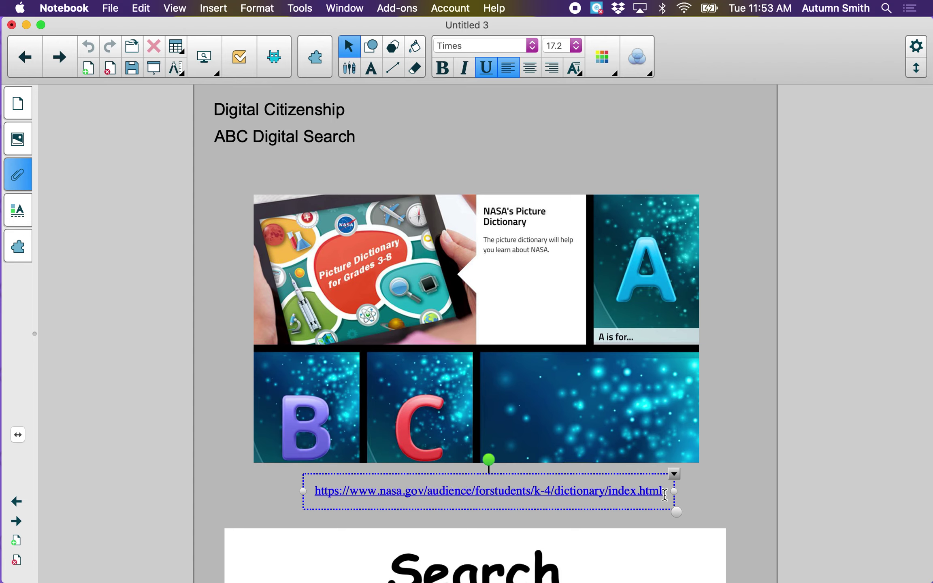
pyautogui.moveTo(664, 493); pyautogui.dragTo(291, 484)
pyautogui.press('super+c')
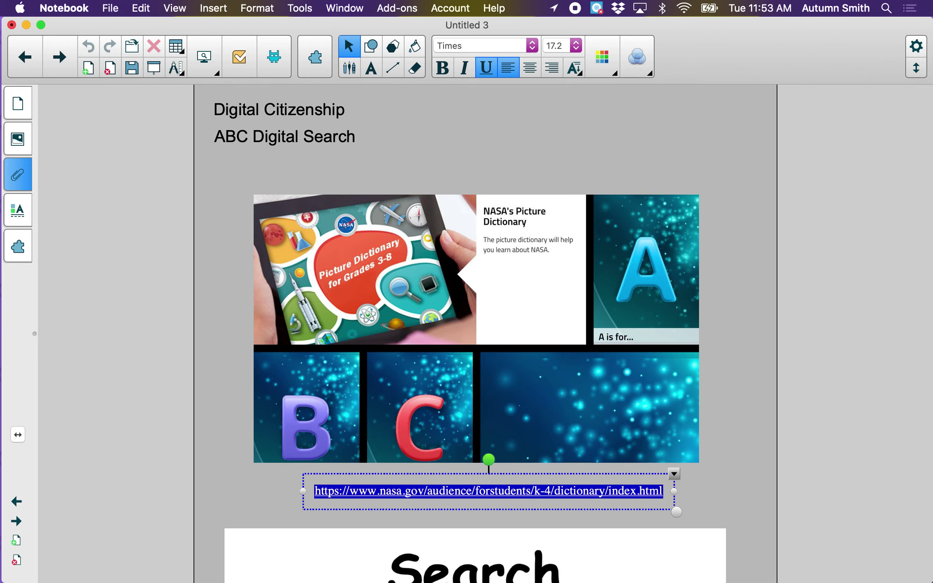
# Open a new Chrome window and paste the NASA address into it
pyautogui.rightClick(60, 550)
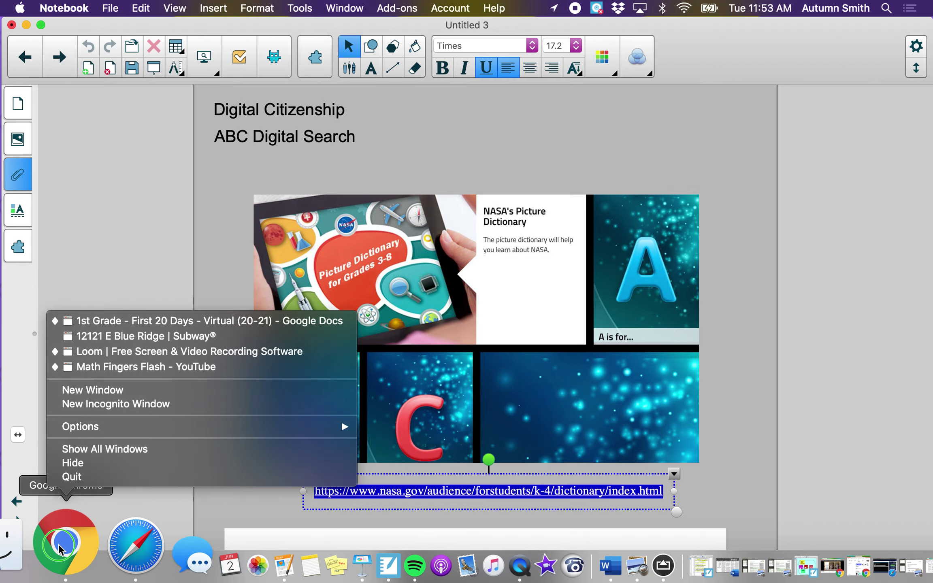
pyautogui.click(125, 391)
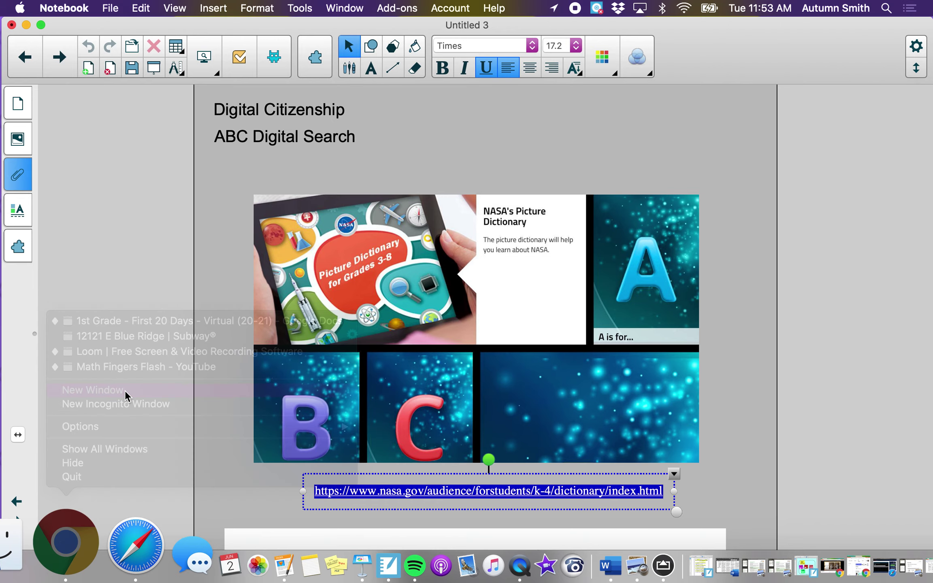
pyautogui.press('super+v')
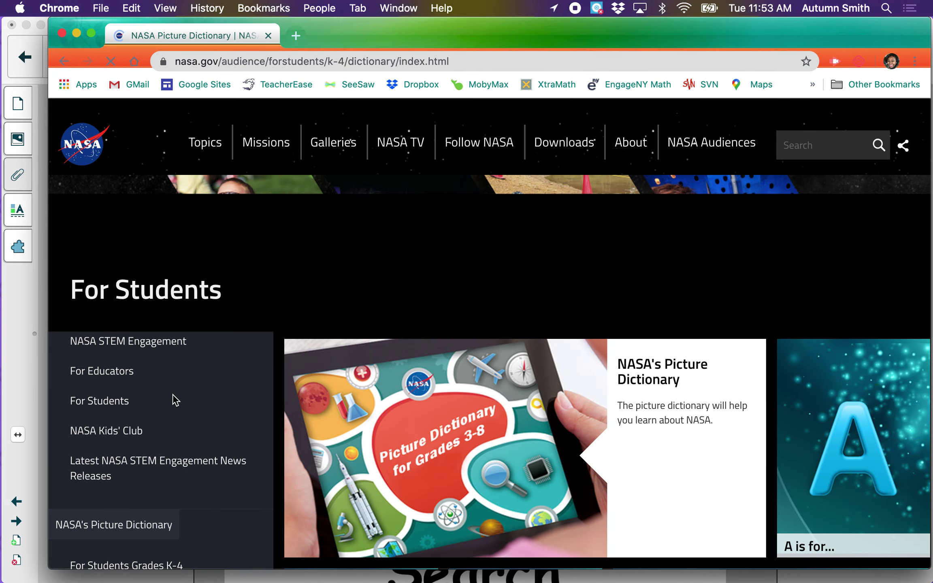
# Scroll down the dictionary home page and load the next row of letter cards with MORE STORIES
pyautogui.scroll(-5, 356, 425)
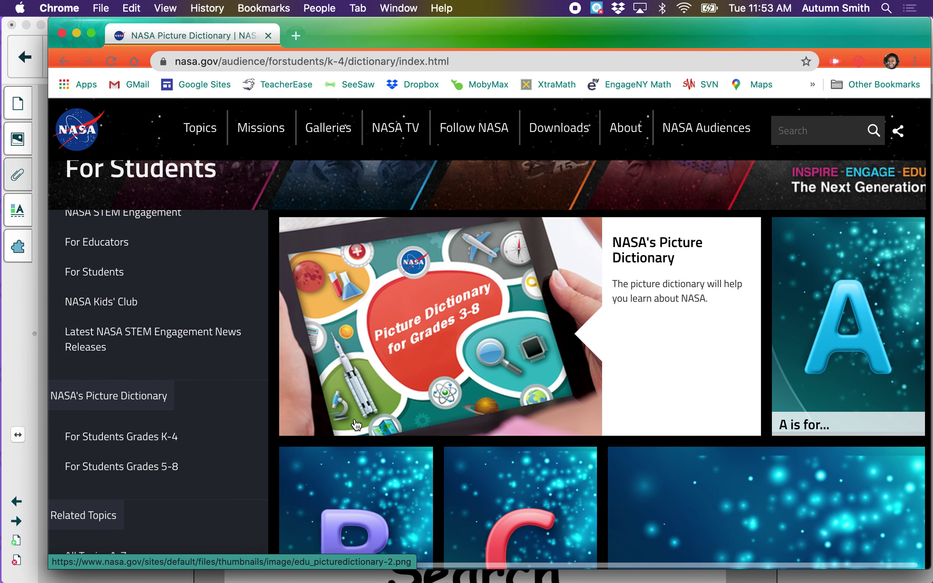
pyautogui.scroll(-4, 355, 425)
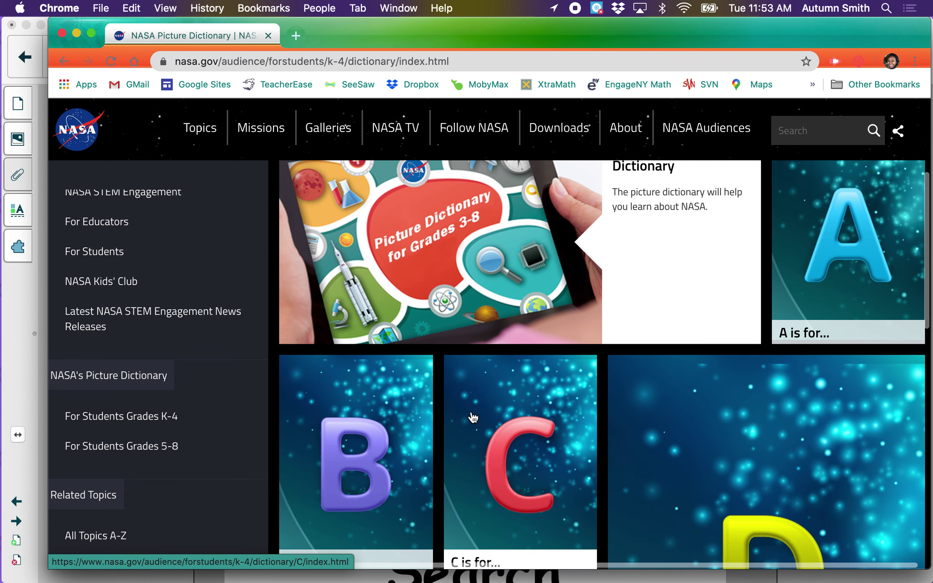
pyautogui.scroll(-2, 822, 306)
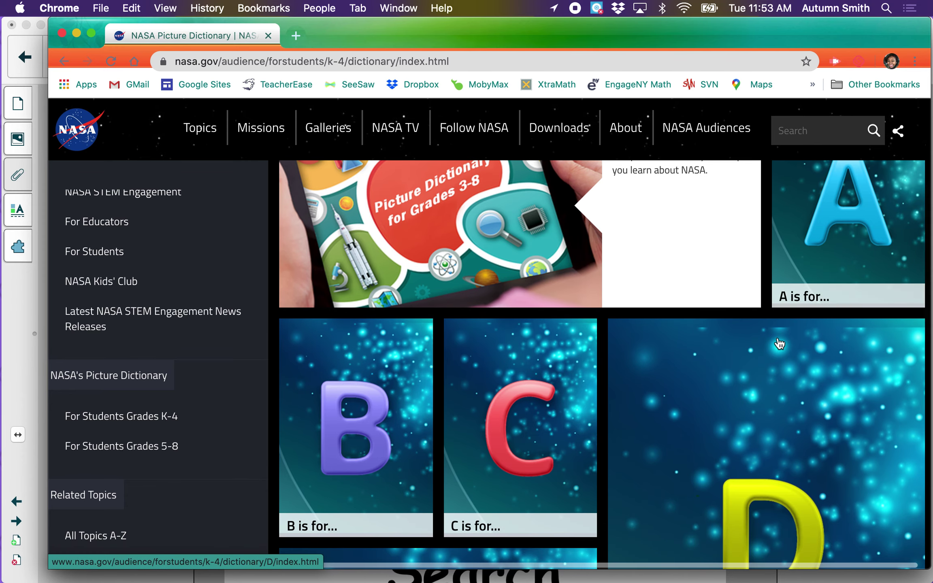
pyautogui.scroll(-1, 794, 316)
pyautogui.scroll(1, 812, 270)
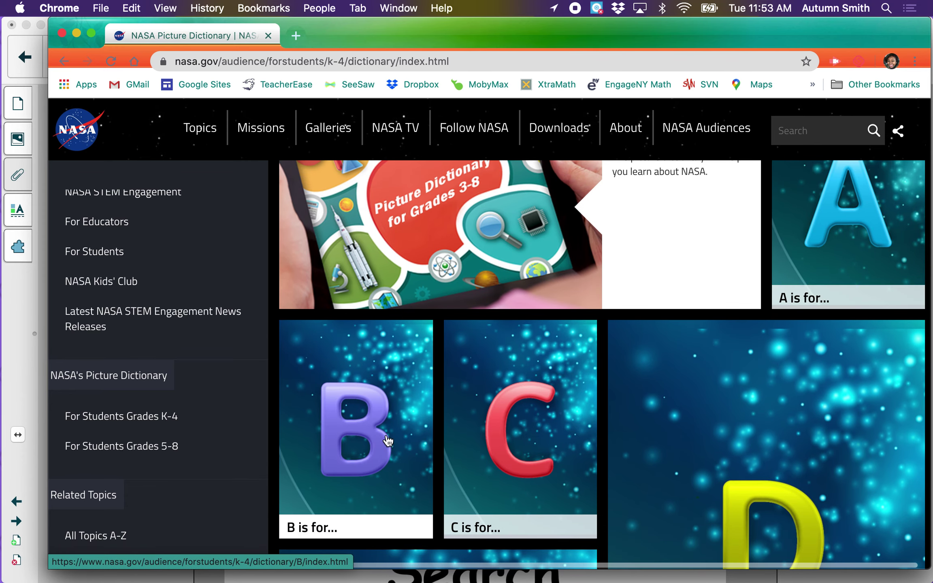
pyautogui.scroll(-2, 510, 396)
pyautogui.scroll(-5, 656, 371)
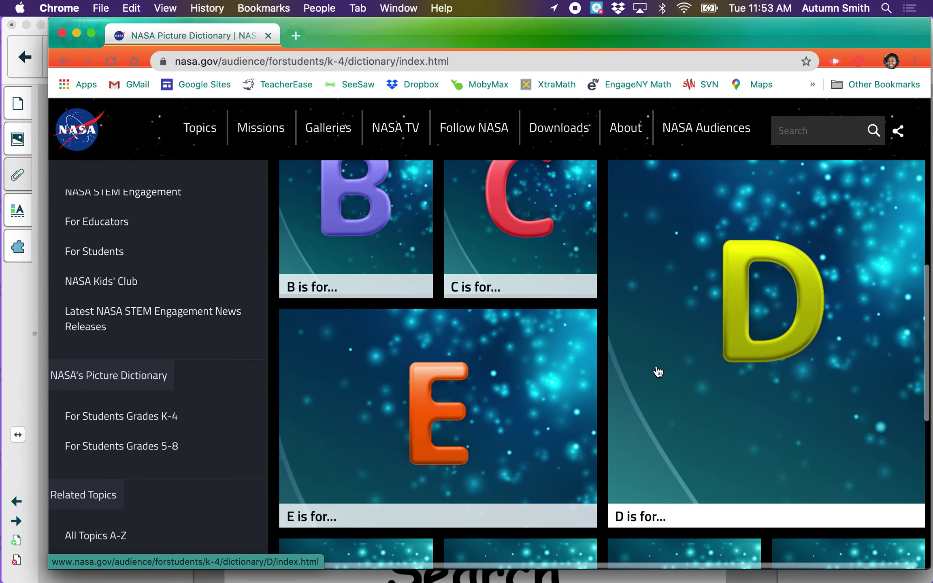
pyautogui.scroll(-6, 445, 450)
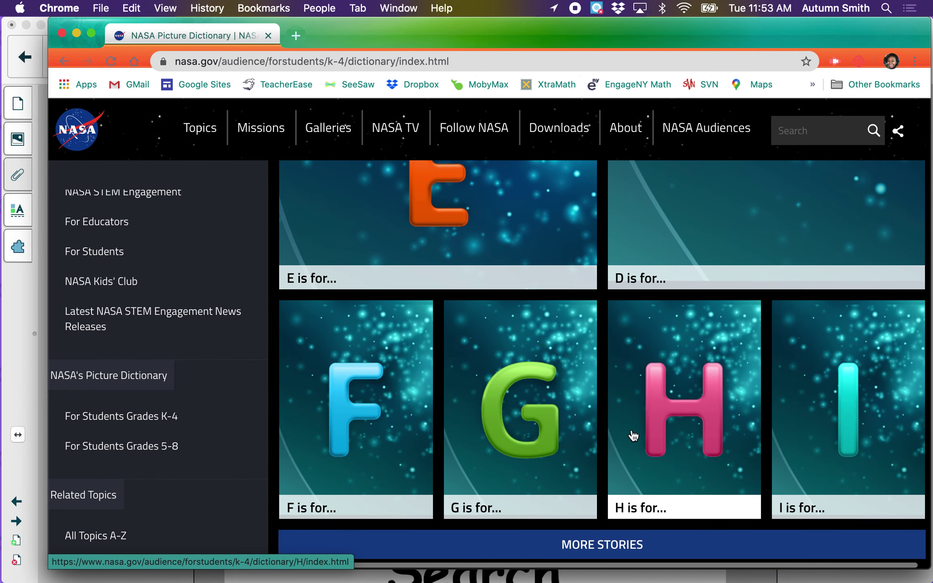
pyautogui.scroll(-5, 694, 423)
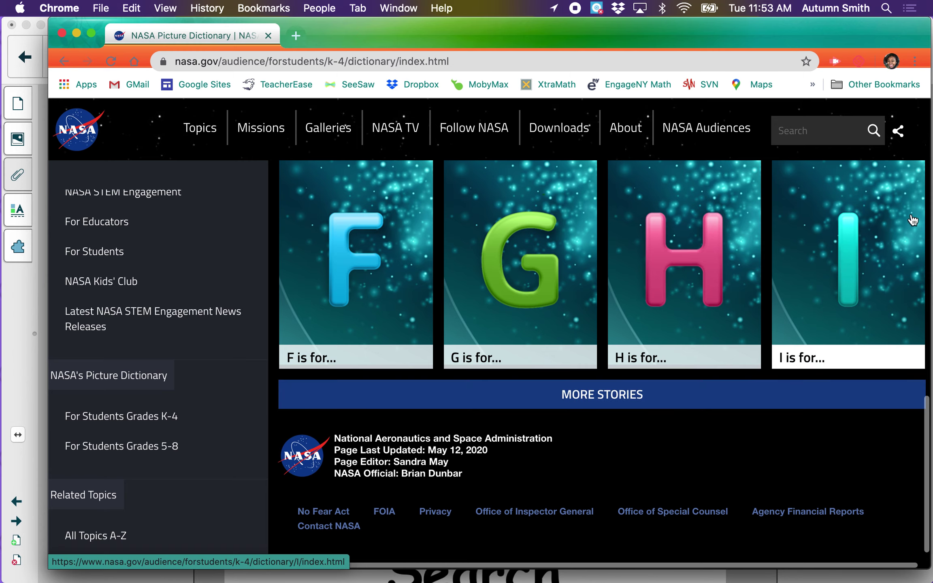
pyautogui.click(658, 408)
# Load the remaining V to Z letter cards, then scroll back up and open the S is for… card
pyautogui.scroll(-5, 660, 462)
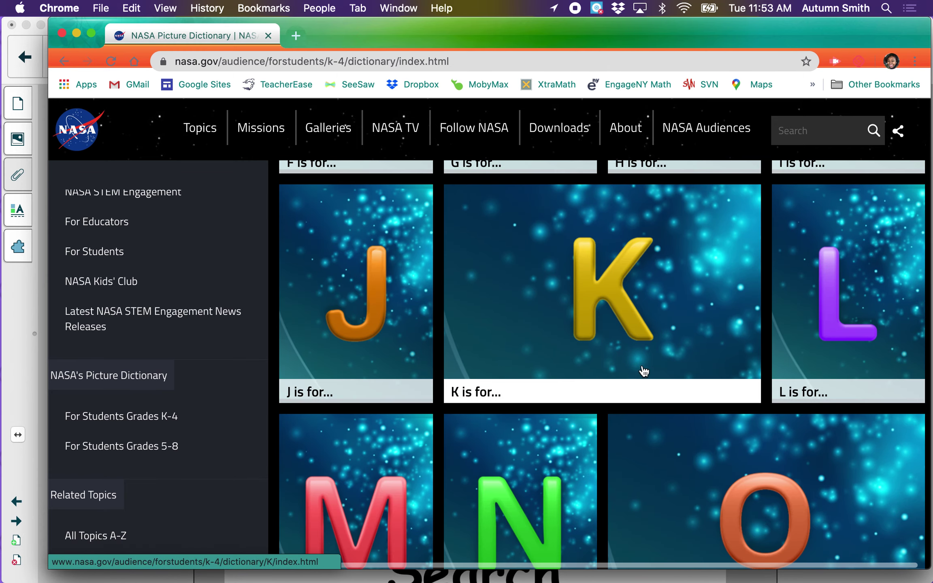
pyautogui.scroll(-4, 854, 353)
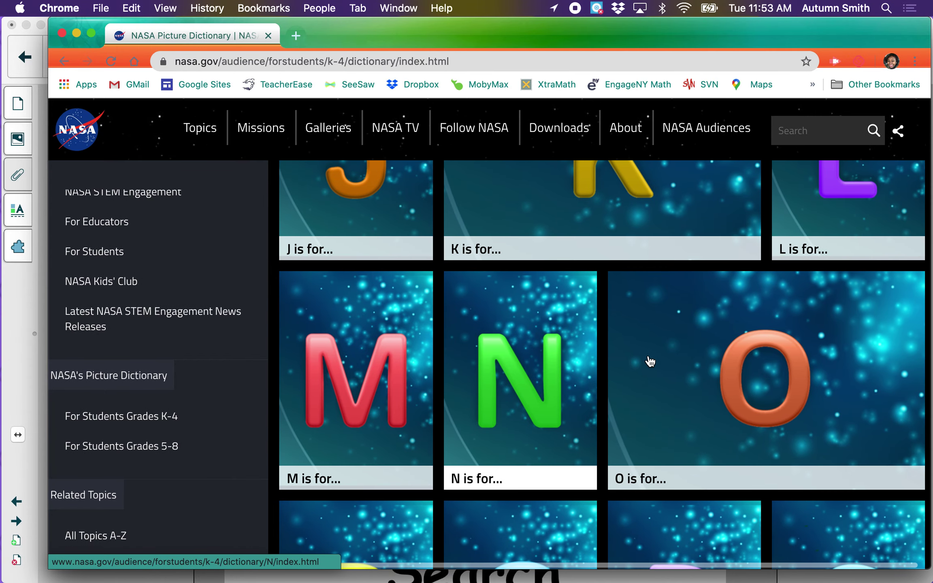
pyautogui.scroll(-5, 648, 361)
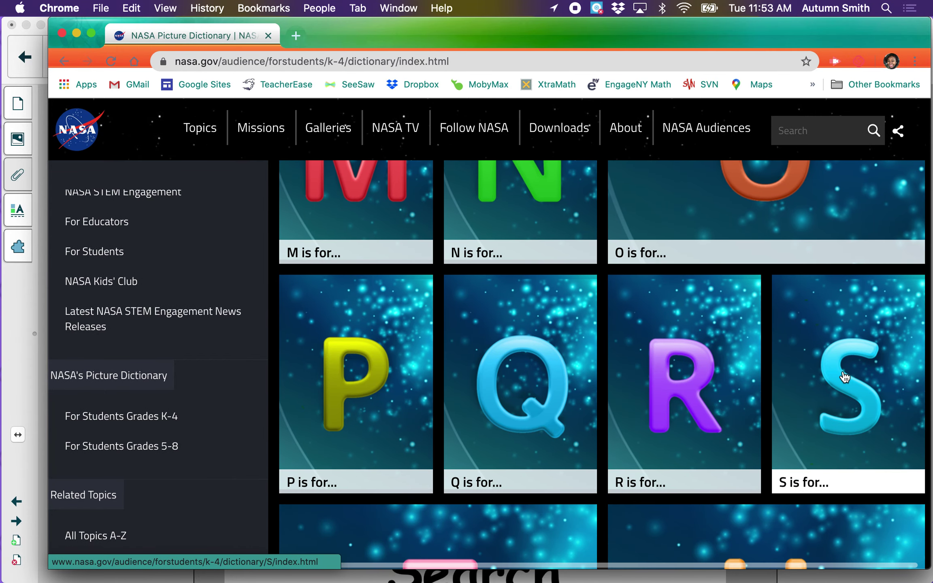
pyautogui.scroll(-7, 713, 413)
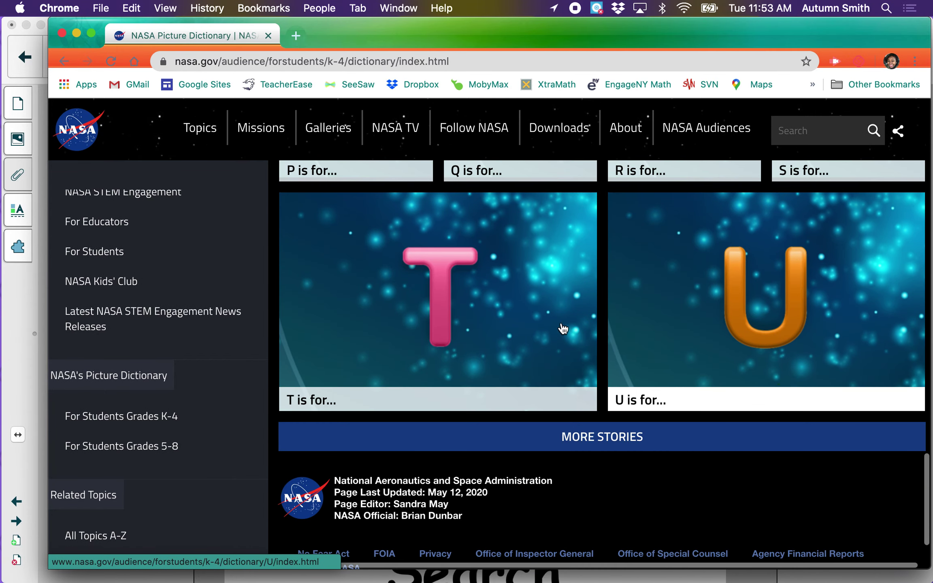
pyautogui.click(694, 447)
pyautogui.scroll(-5, 588, 475)
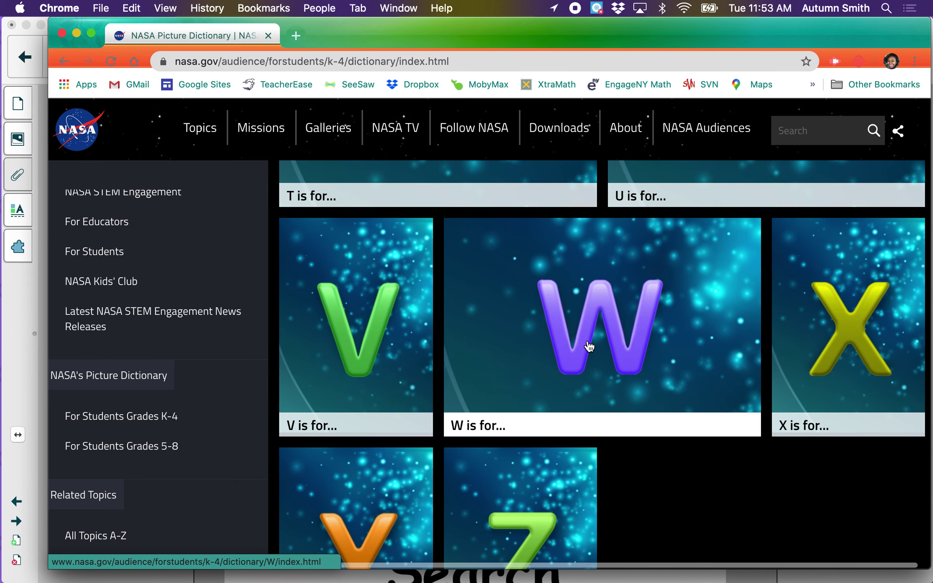
pyautogui.scroll(-5, 648, 431)
pyautogui.scroll(12, 518, 400)
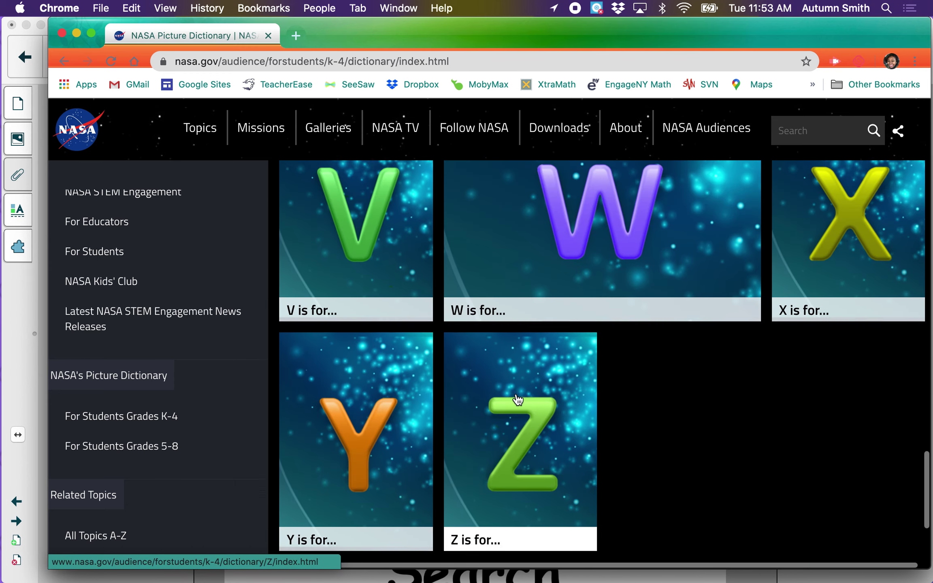
pyautogui.scroll(5, 518, 400)
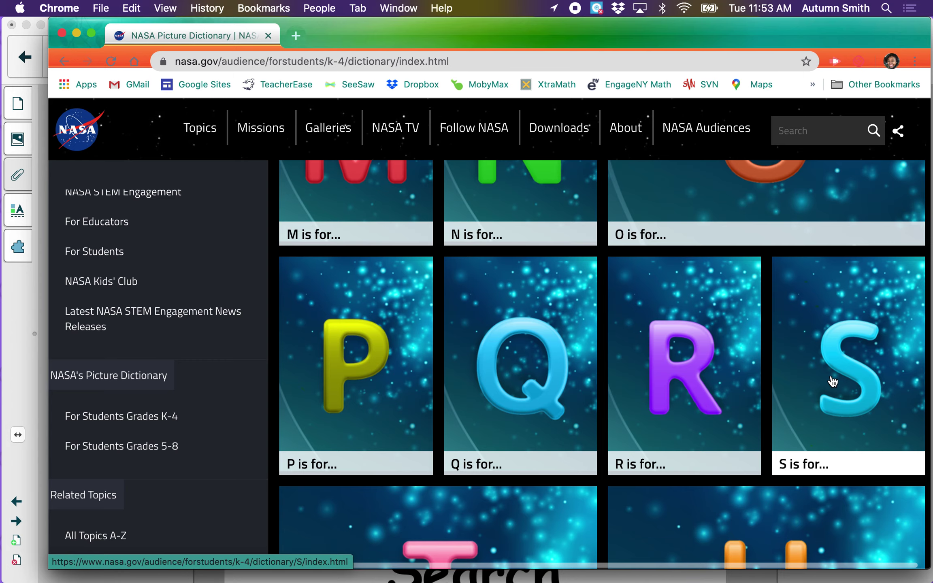
pyautogui.click(833, 382)
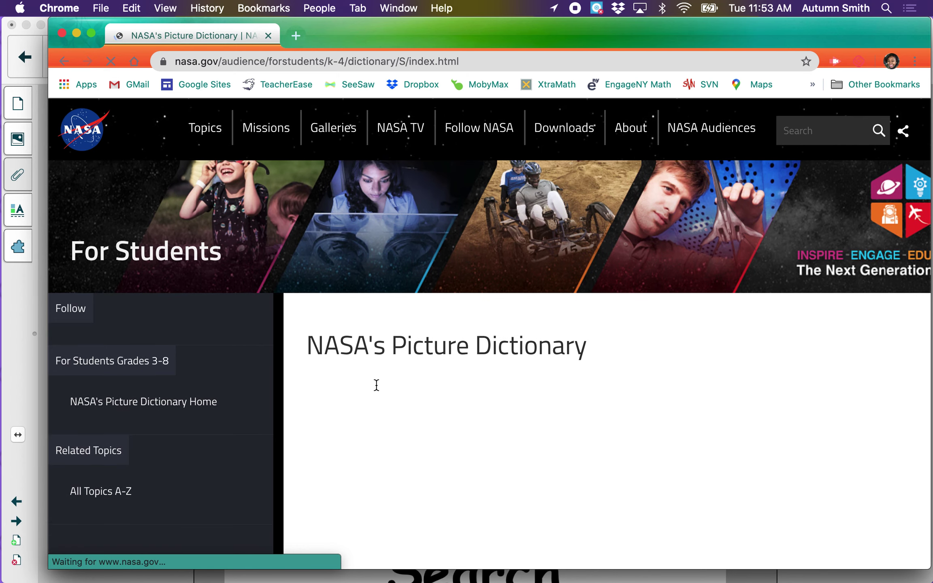
# Scroll the S word list down to Spacesuit and open its entry
pyautogui.scroll(-3, 376, 385)
pyautogui.scroll(-8, 376, 385)
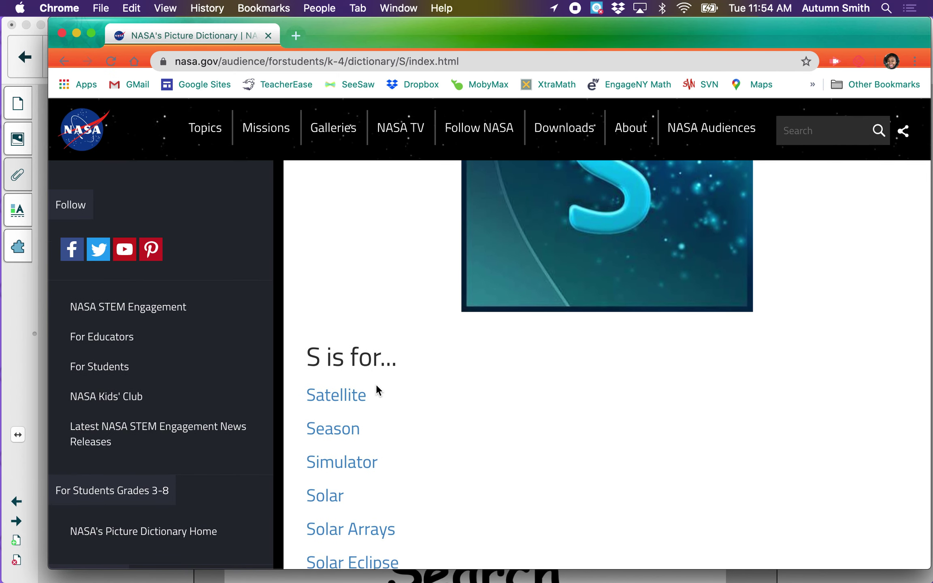
pyautogui.scroll(-3, 378, 391)
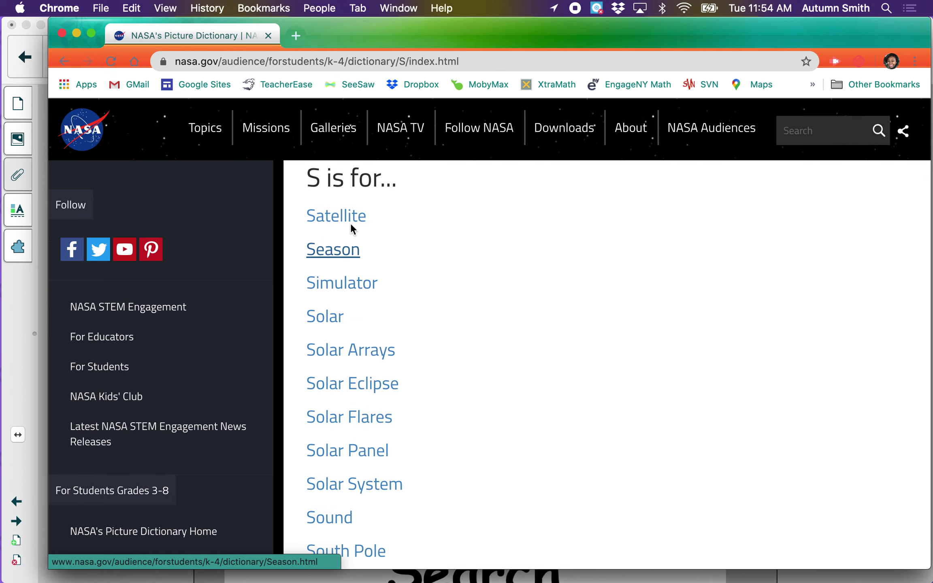
pyautogui.scroll(2, 350, 214)
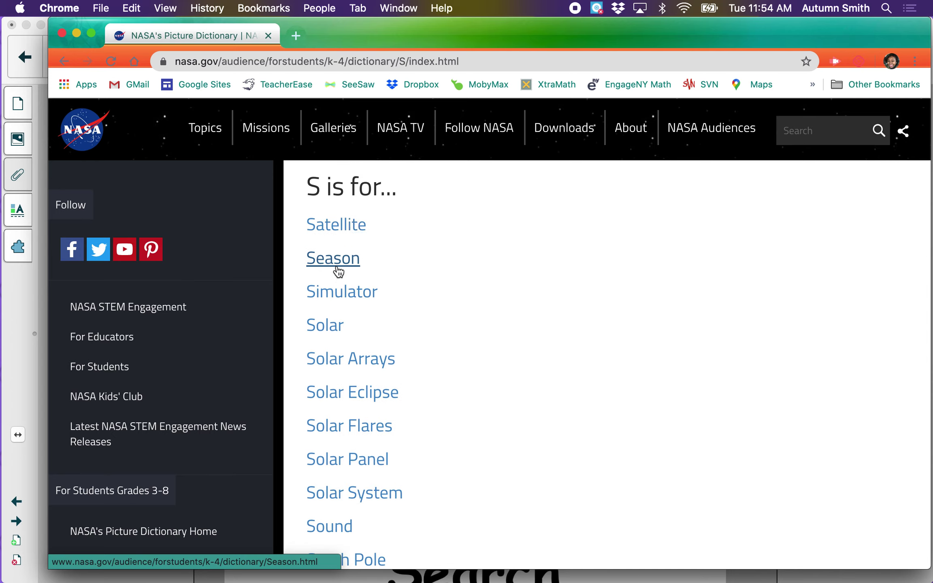
pyautogui.scroll(-4, 482, 344)
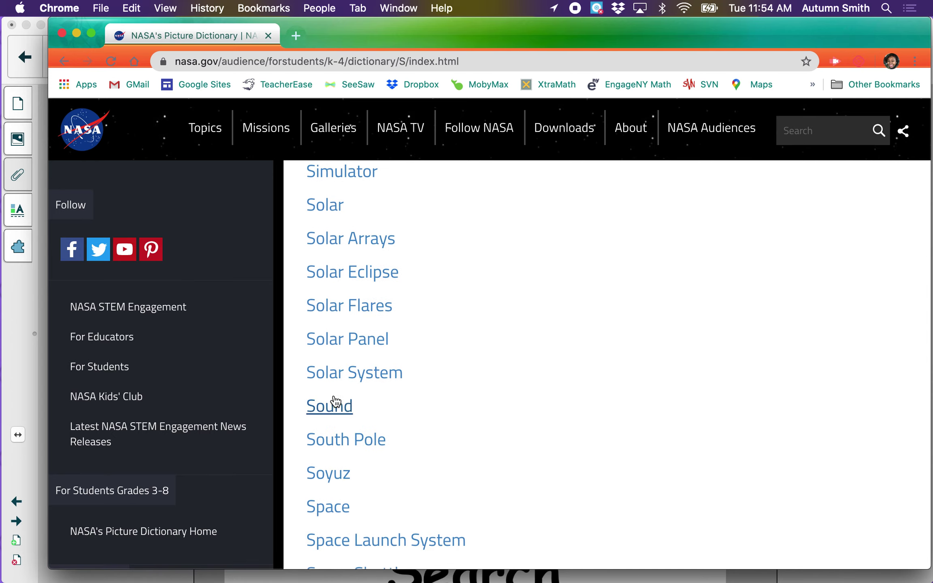
pyautogui.scroll(-3, 330, 403)
pyautogui.scroll(-2, 330, 403)
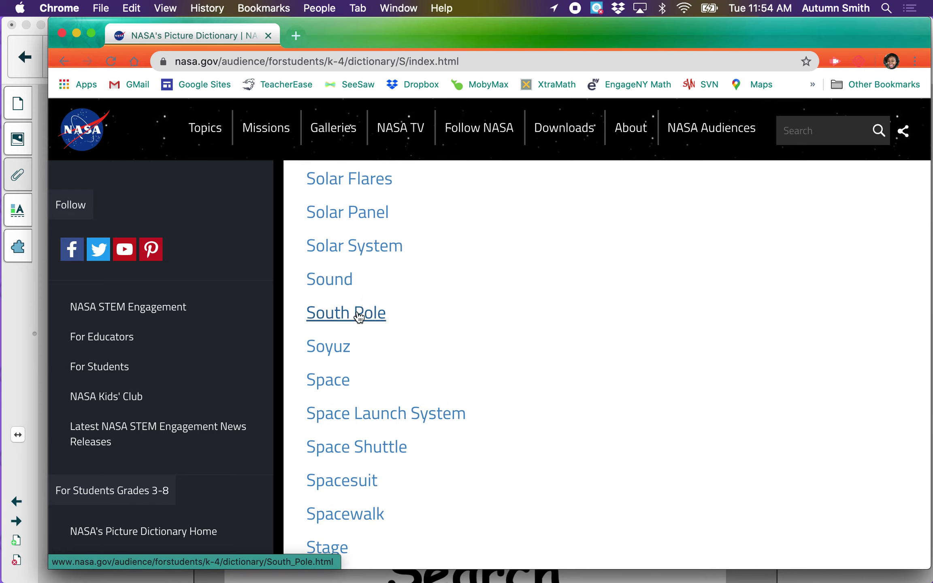
pyautogui.scroll(-2, 360, 328)
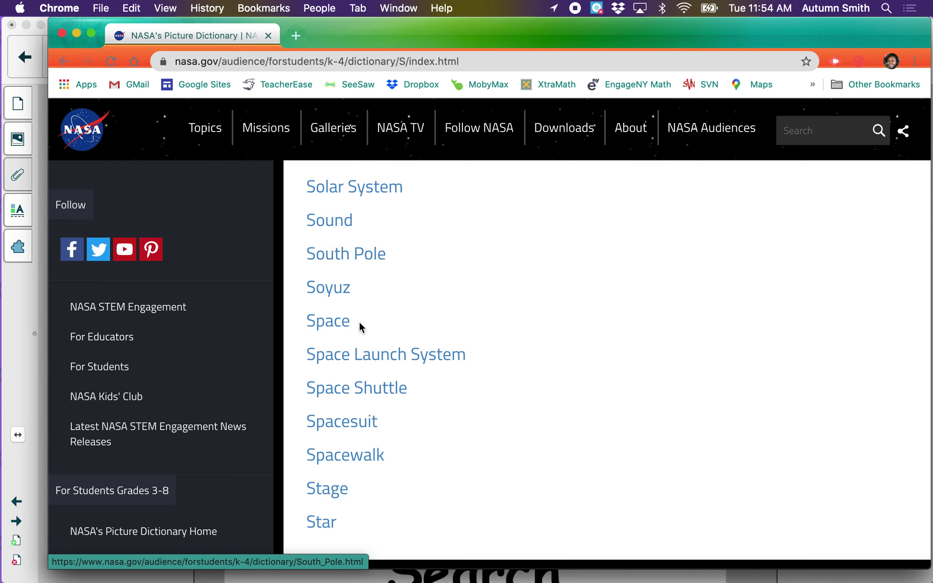
pyautogui.click(358, 424)
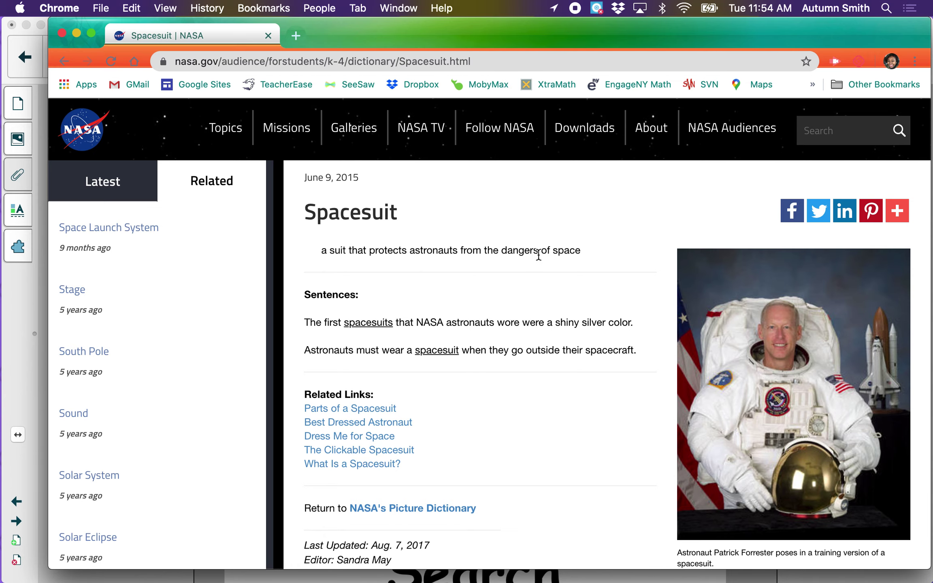
# Read through the Spacesuit definition, example sentences and astronaut photo
pyautogui.scroll(-2, 596, 300)
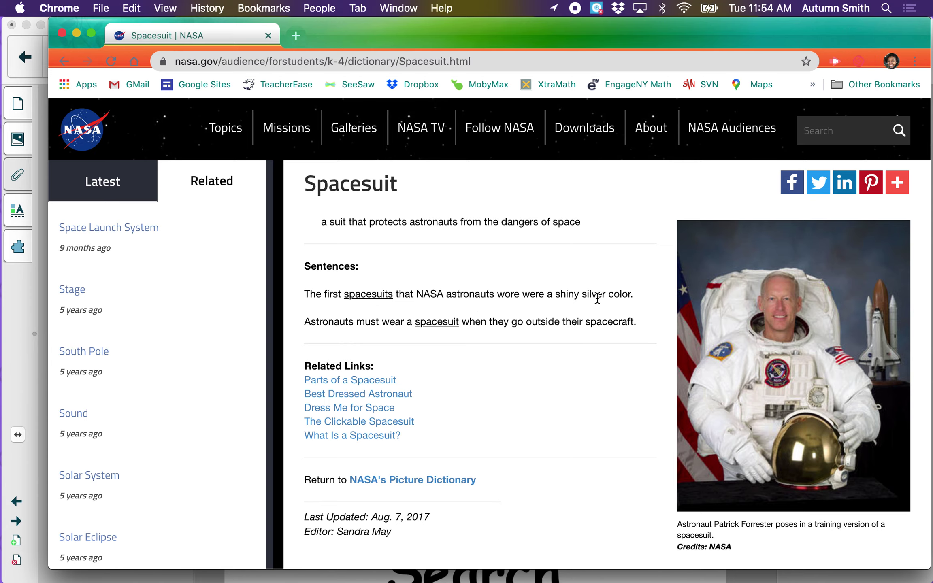
pyautogui.scroll(-1, 668, 348)
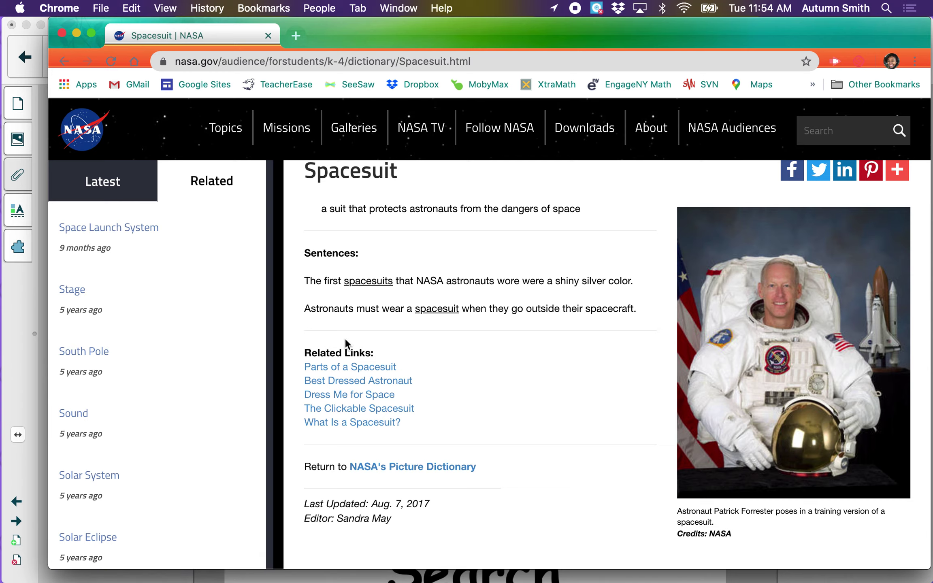
# Go back twice to the Picture Dictionary home page and scroll to the E card
pyautogui.click(54, 60)
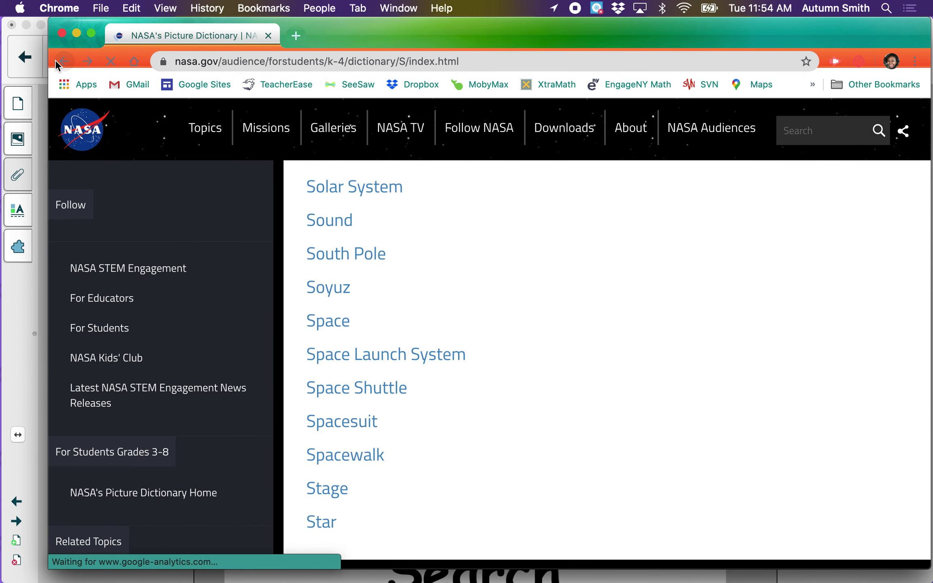
pyautogui.click(55, 60)
pyautogui.scroll(-5, 488, 413)
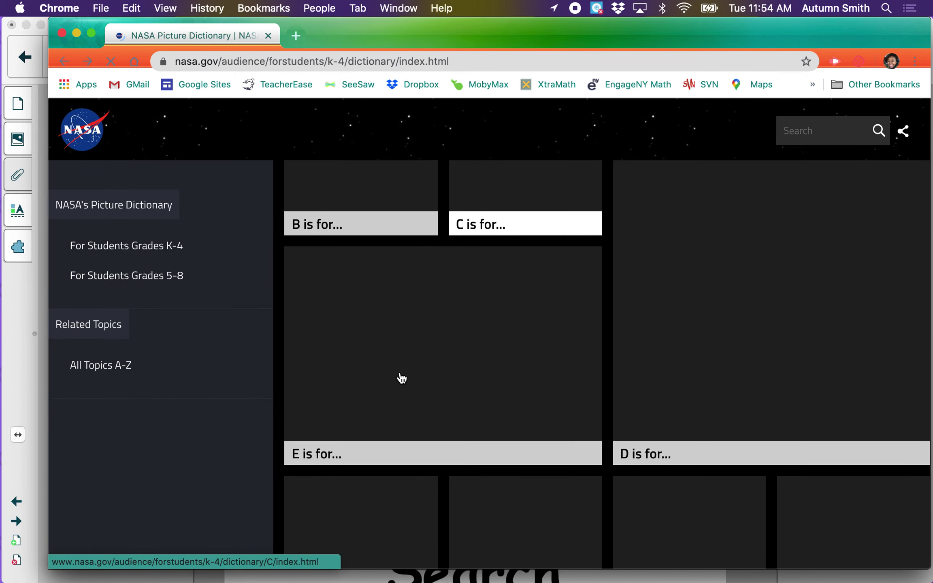
pyautogui.scroll(-5, 442, 395)
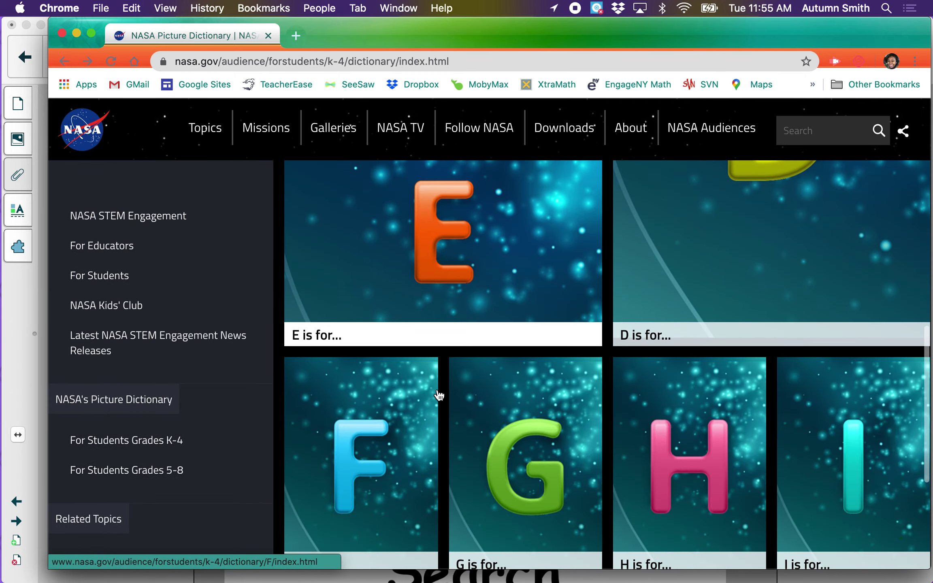
# Open the E is for… word list and choose the Experiment entry
pyautogui.click(406, 278)
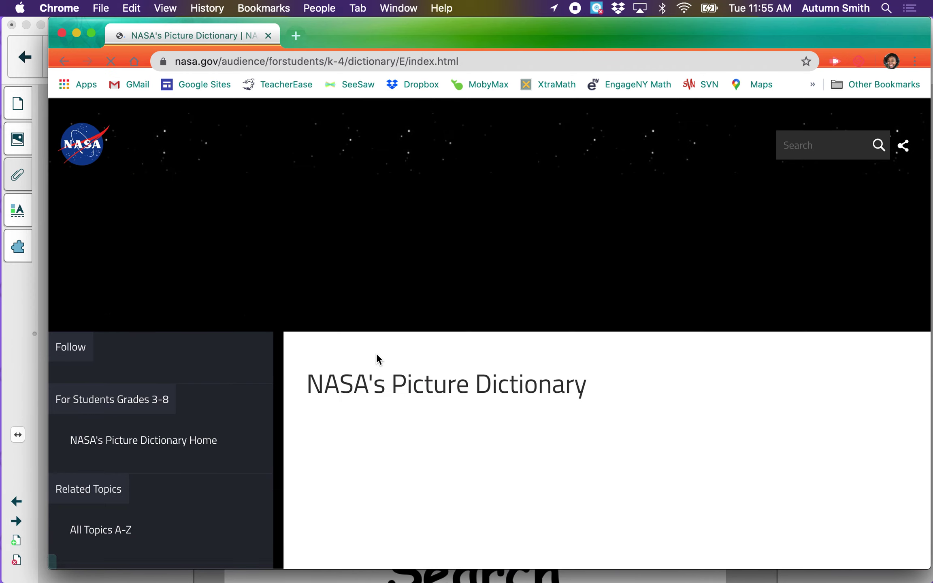
pyautogui.scroll(-8, 376, 353)
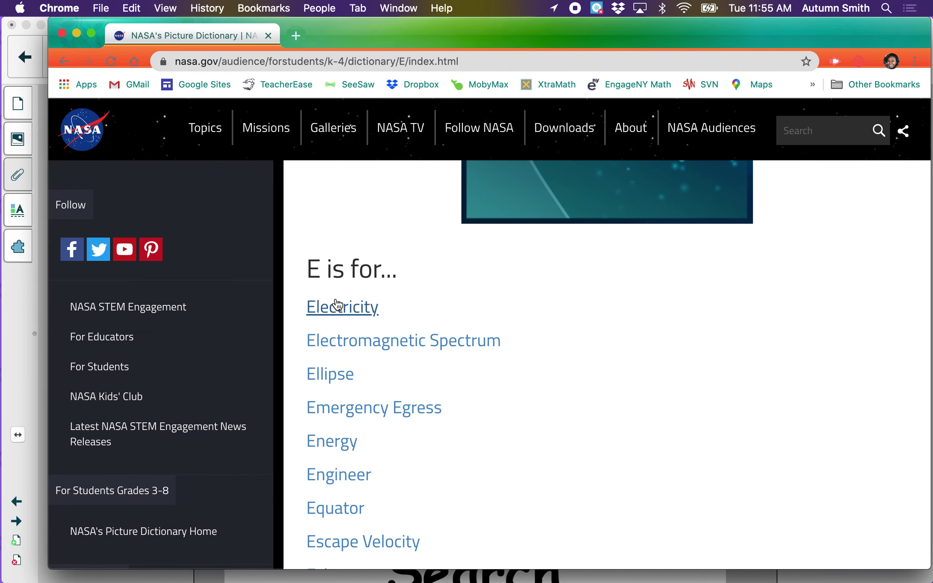
pyautogui.scroll(-3, 354, 352)
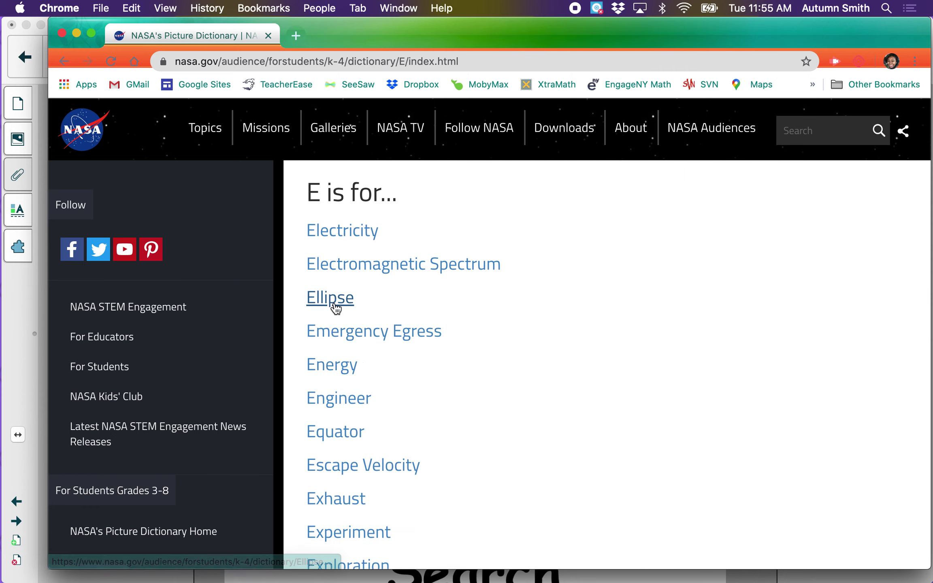
pyautogui.scroll(-5, 334, 308)
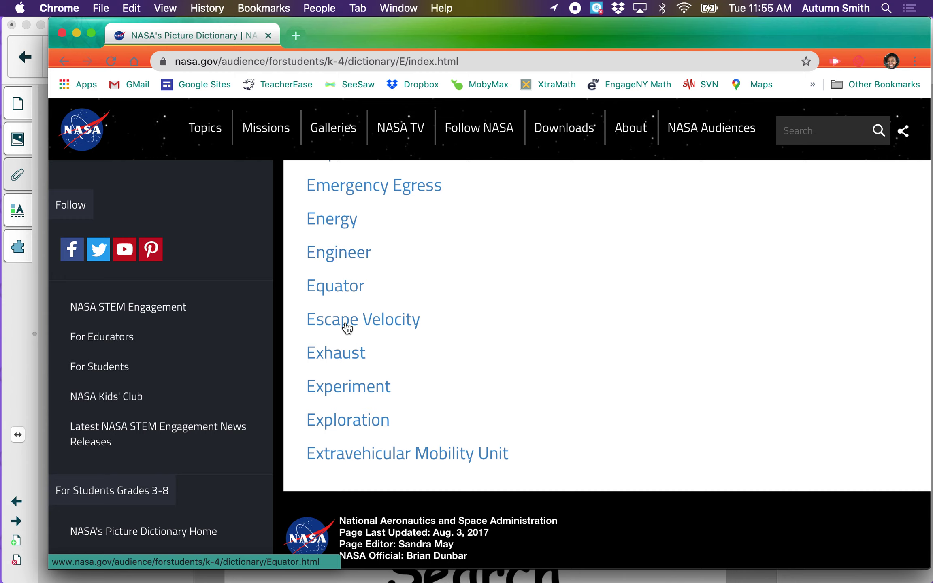
pyautogui.click(367, 388)
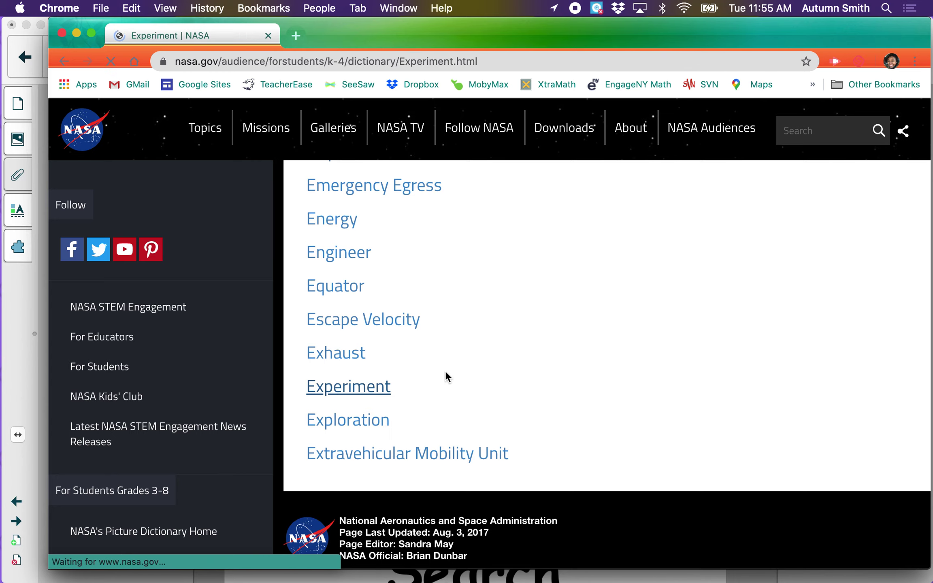
# Highlight the Experiment definition and its astronaut example sentence, then return to the letter-E list
pyautogui.scroll(-3, 380, 383)
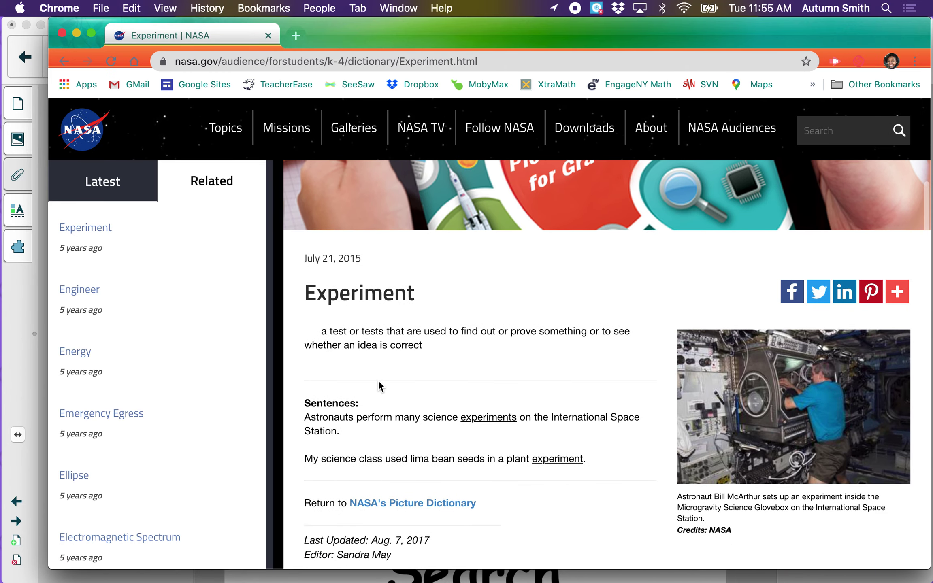
pyautogui.moveTo(320, 332); pyautogui.dragTo(444, 355)
pyautogui.scroll(-2, 446, 357)
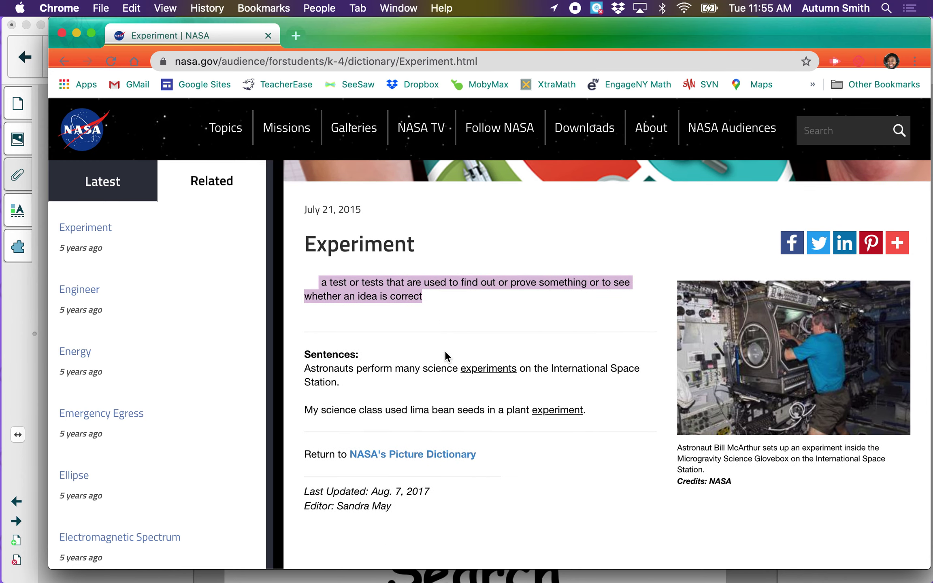
pyautogui.scroll(-1, 445, 356)
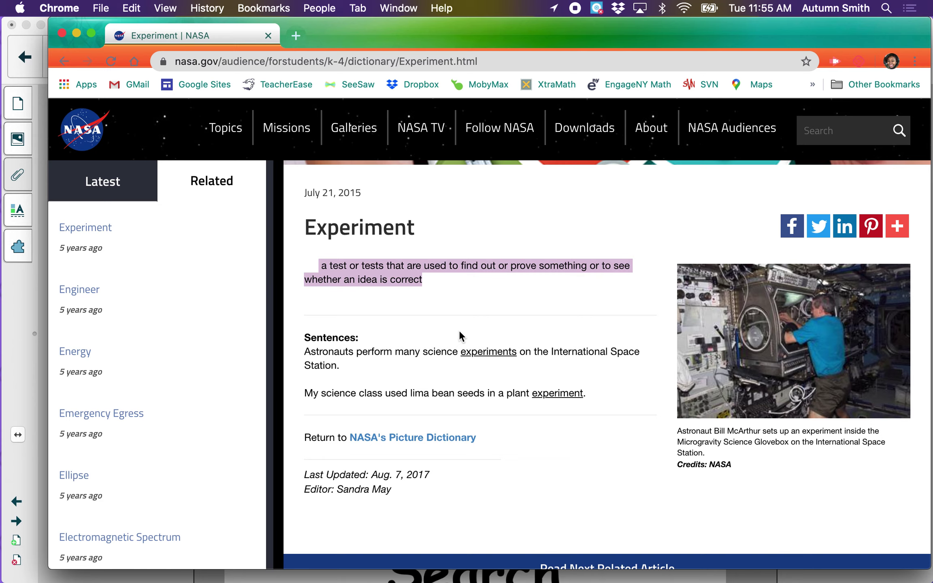
pyautogui.click(467, 303)
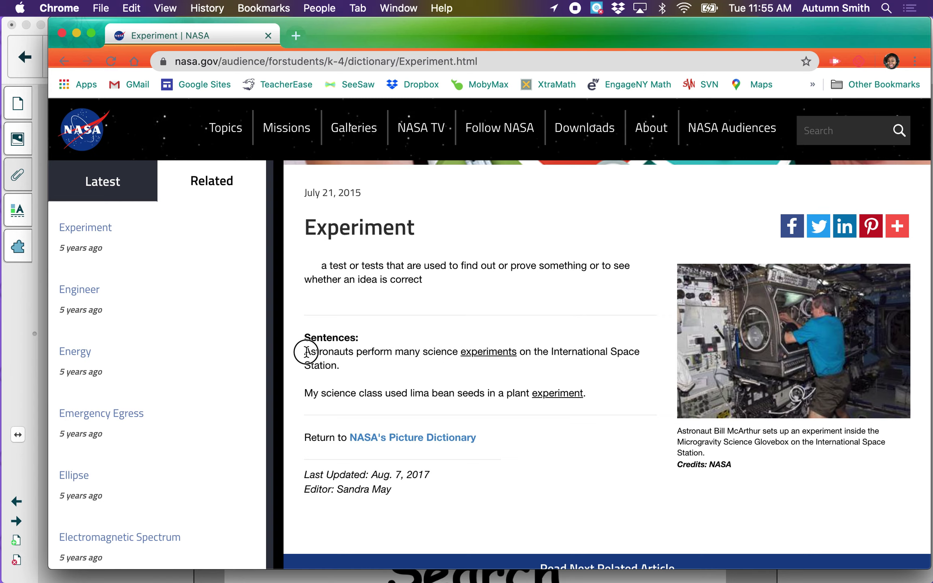
pyautogui.moveTo(307, 352); pyautogui.dragTo(347, 367)
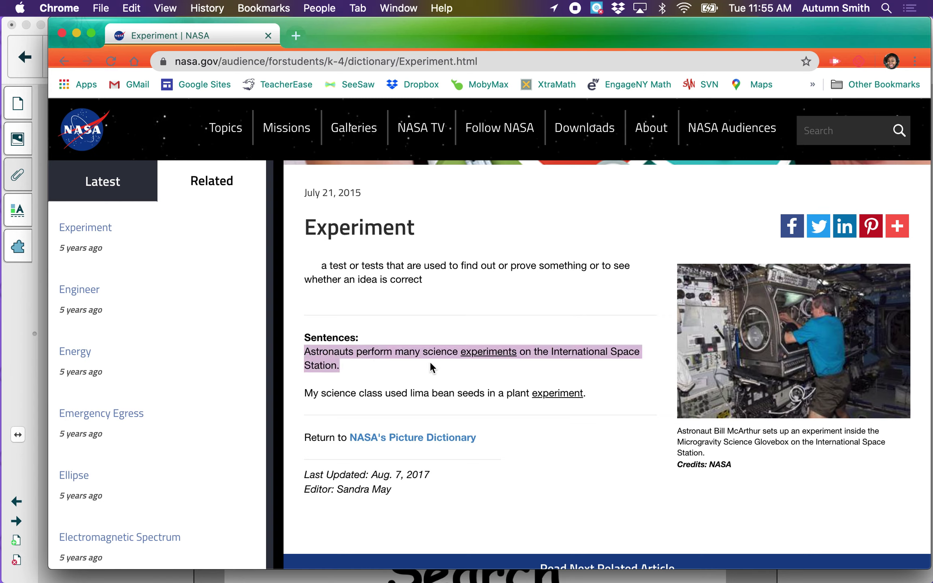
pyautogui.click(467, 367)
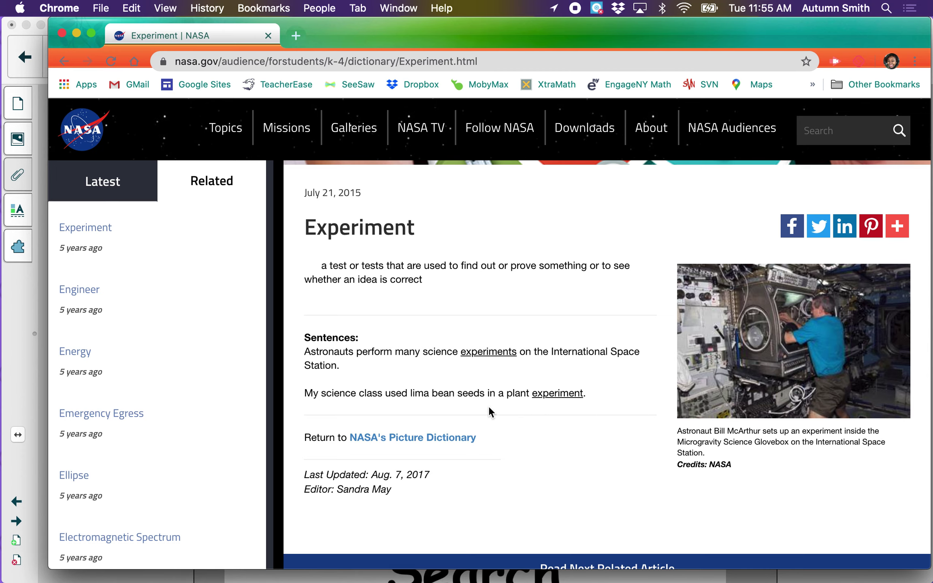
pyautogui.click(312, 137)
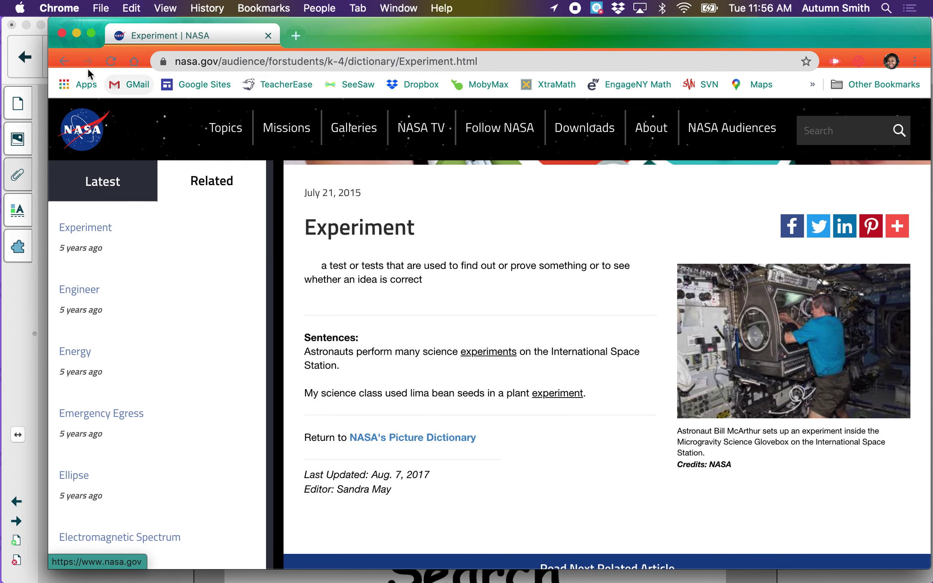
pyautogui.click(63, 64)
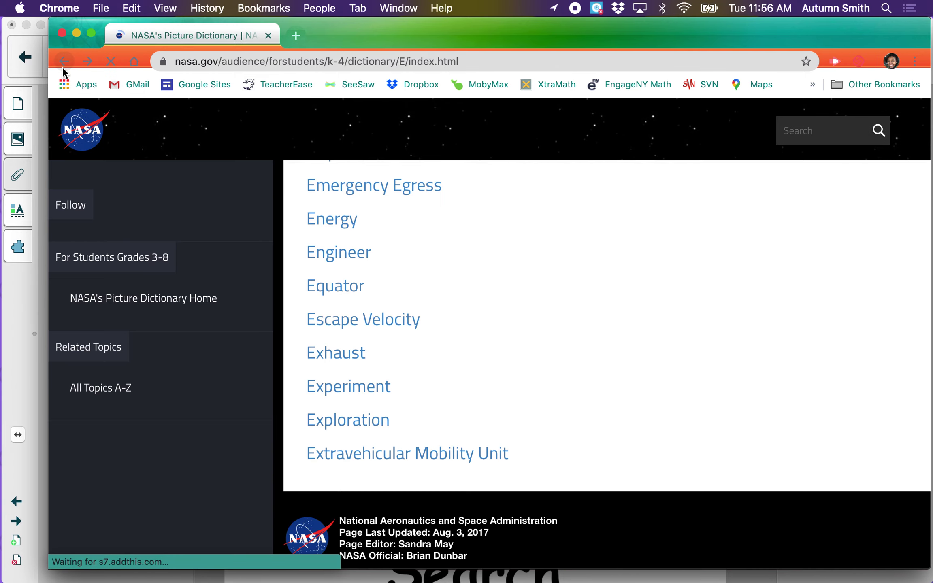
# Go back to the dictionary index, choose the letter G, and open the Galaxy entry
pyautogui.click(63, 67)
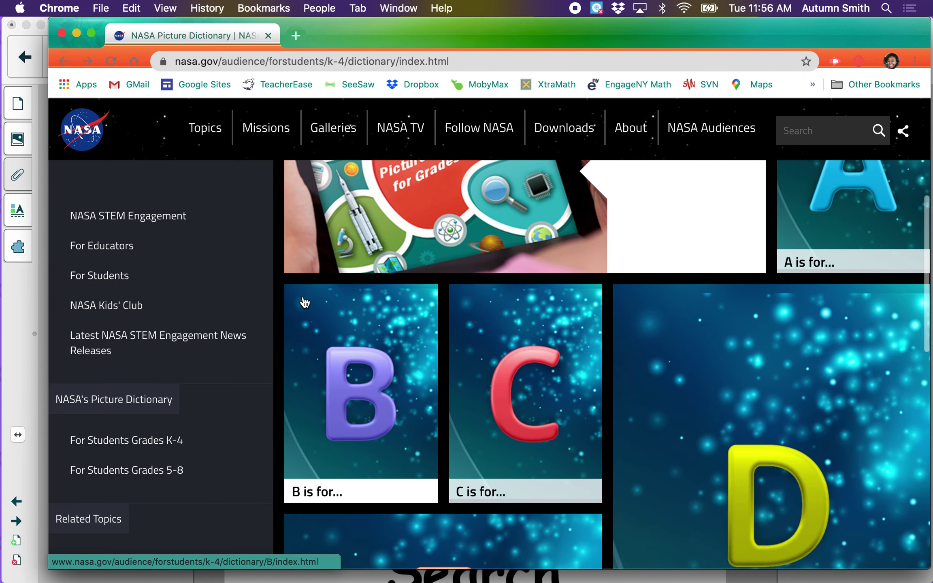
pyautogui.scroll(-4, 387, 338)
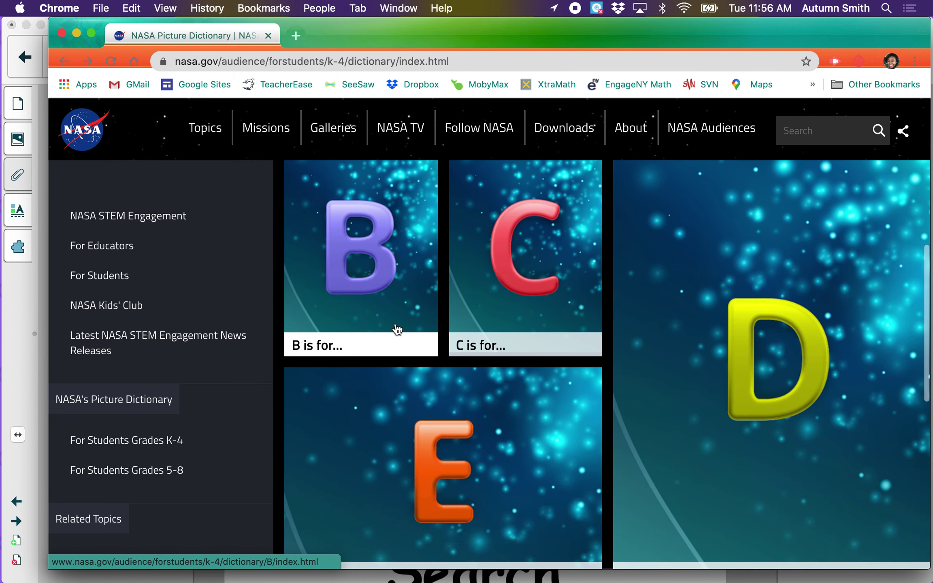
pyautogui.scroll(-6, 397, 329)
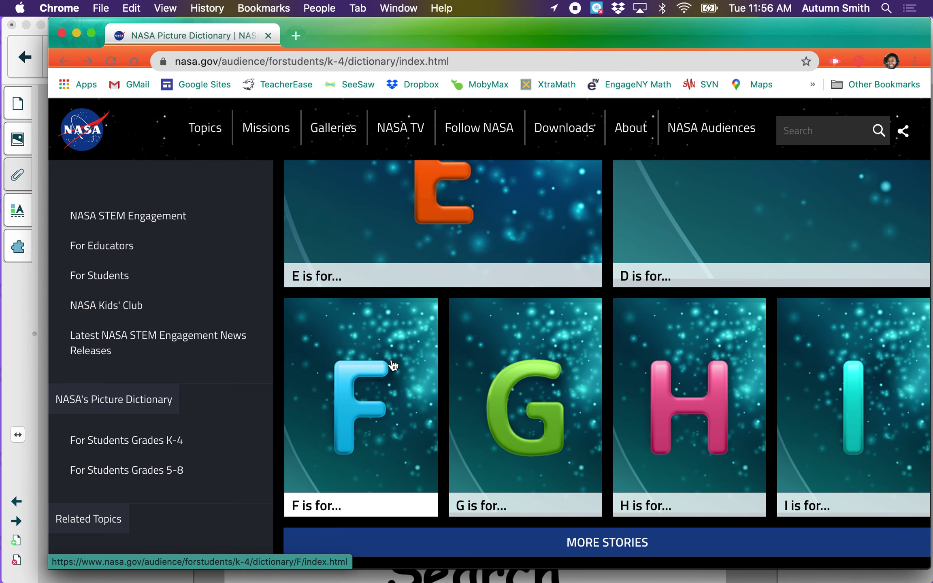
pyautogui.scroll(2, 391, 367)
pyautogui.scroll(-5, 391, 364)
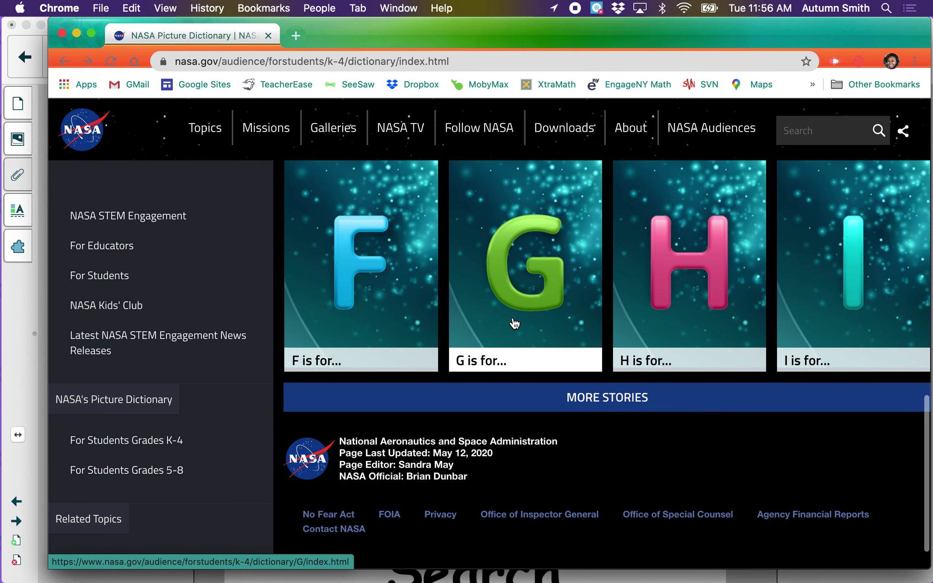
pyautogui.click(515, 323)
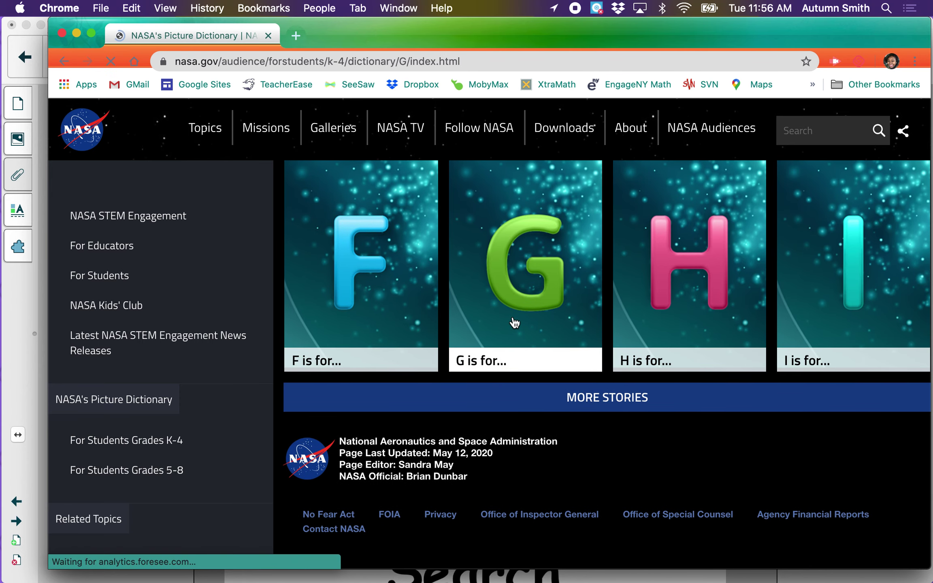
pyautogui.scroll(-4, 464, 377)
pyautogui.scroll(-10, 464, 379)
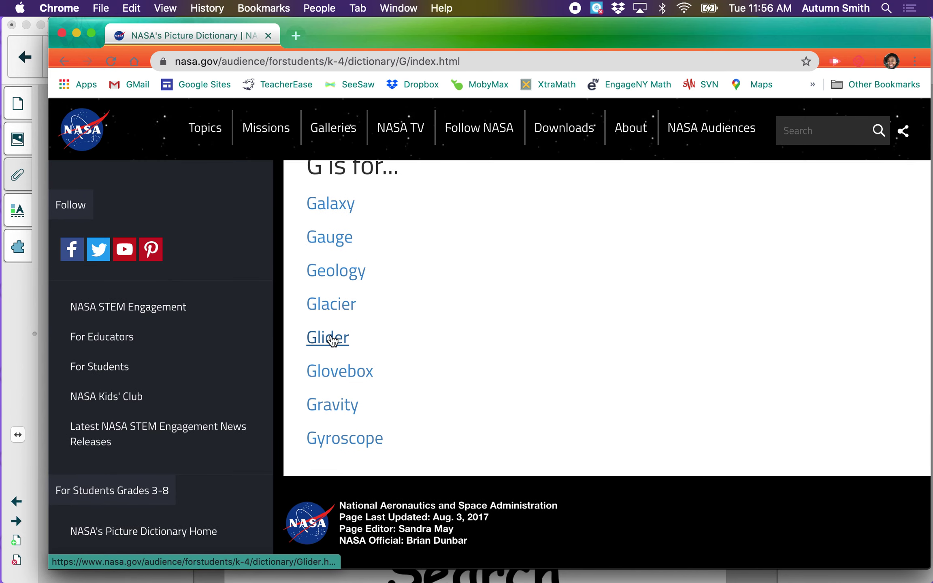
pyautogui.click(335, 217)
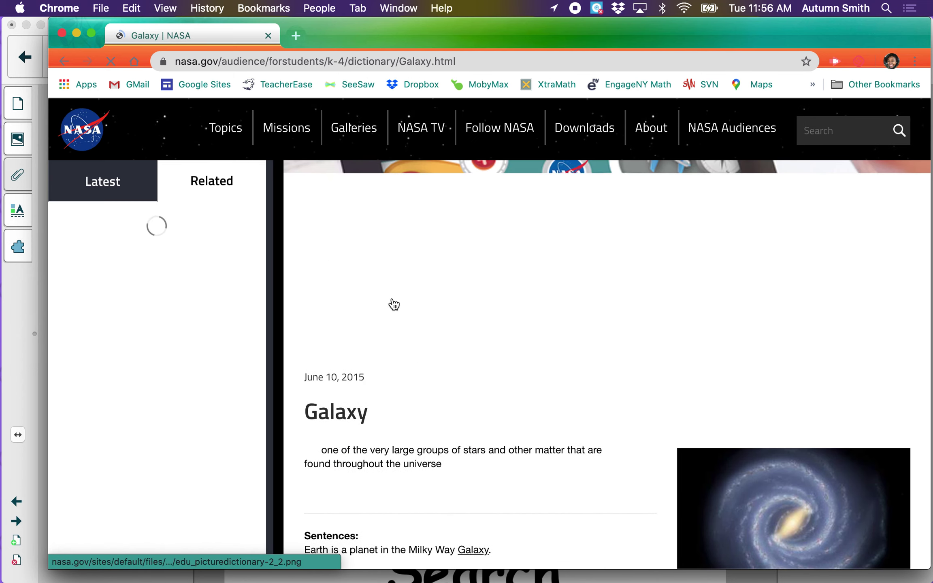
# Select the Galaxy definition and have it read aloud with Start Speaking
pyautogui.scroll(-5, 410, 391)
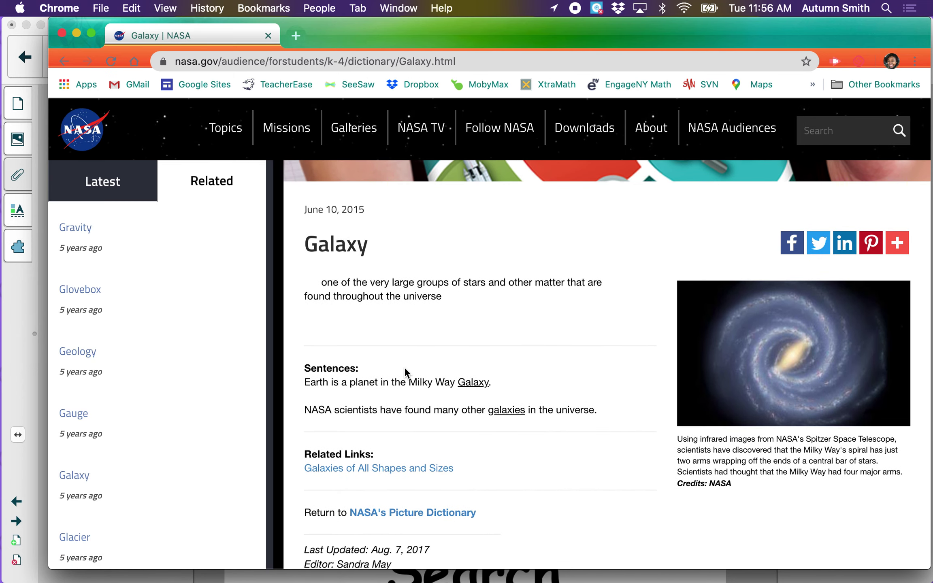
pyautogui.moveTo(316, 282); pyautogui.dragTo(447, 308)
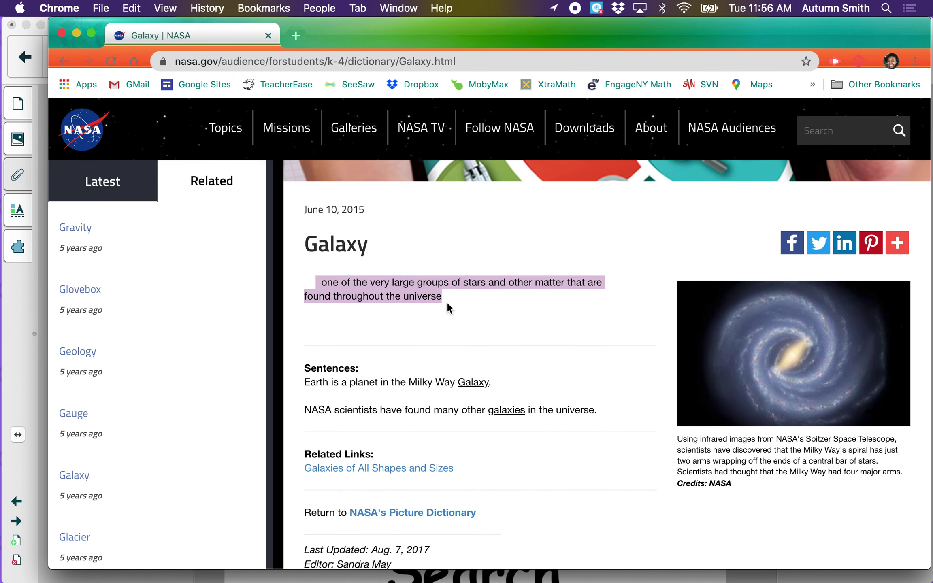
pyautogui.rightClick(356, 283)
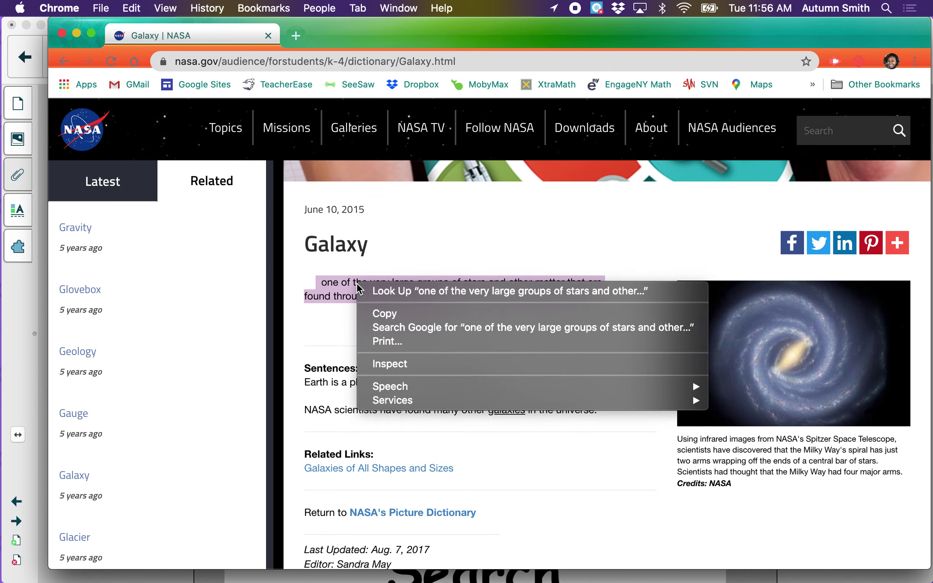
pyautogui.moveTo(664, 388)
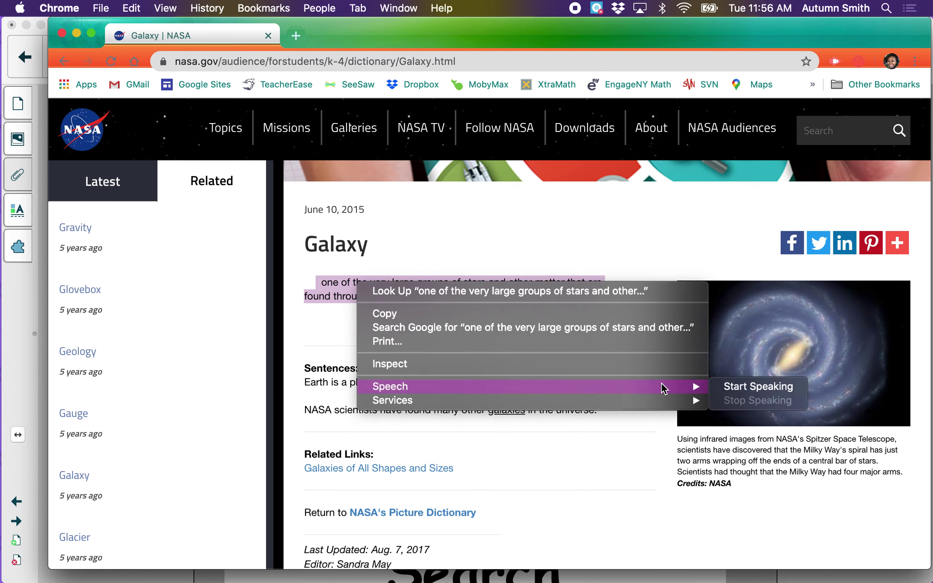
pyautogui.click(728, 387)
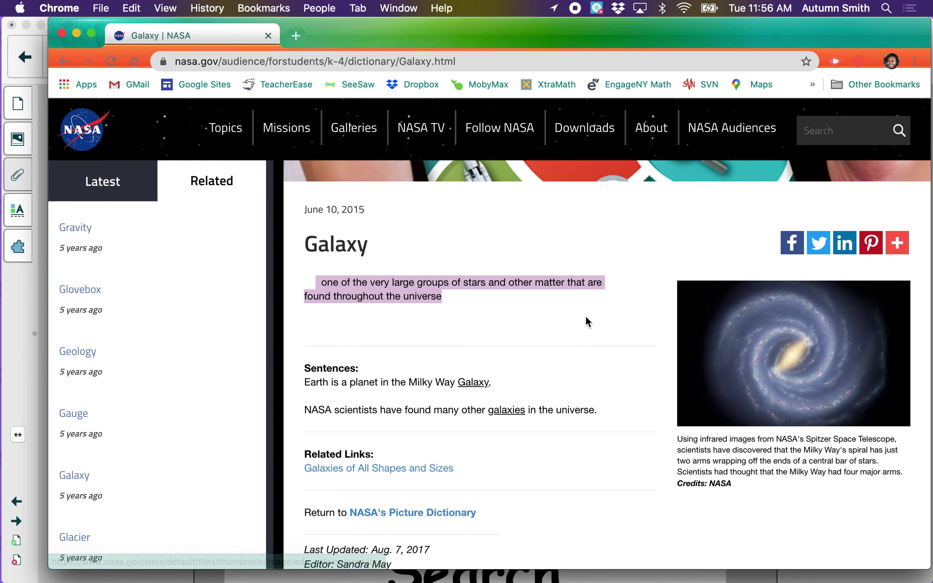
pyautogui.click(564, 315)
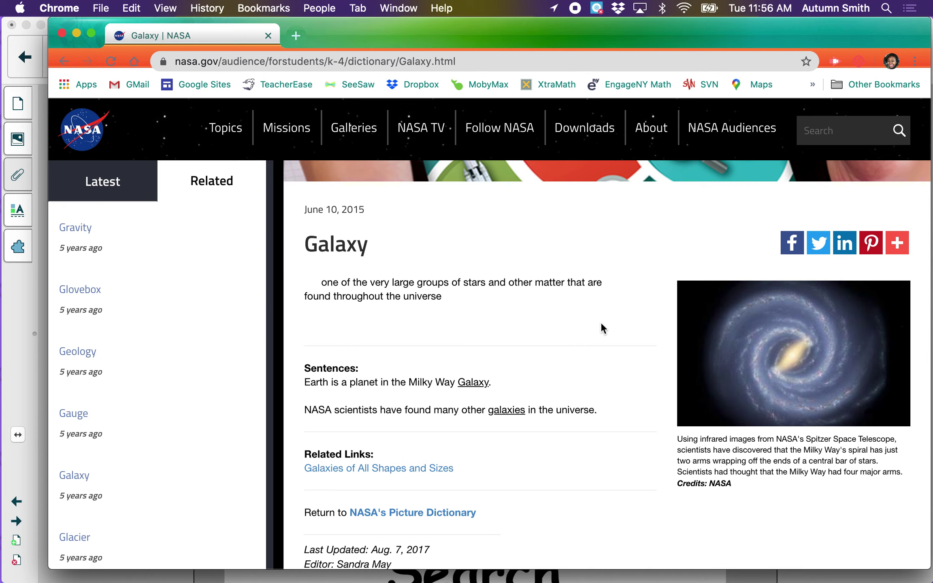
# Save the galaxy picture as edu_galaxy_large.jpg
pyautogui.rightClick(695, 347)
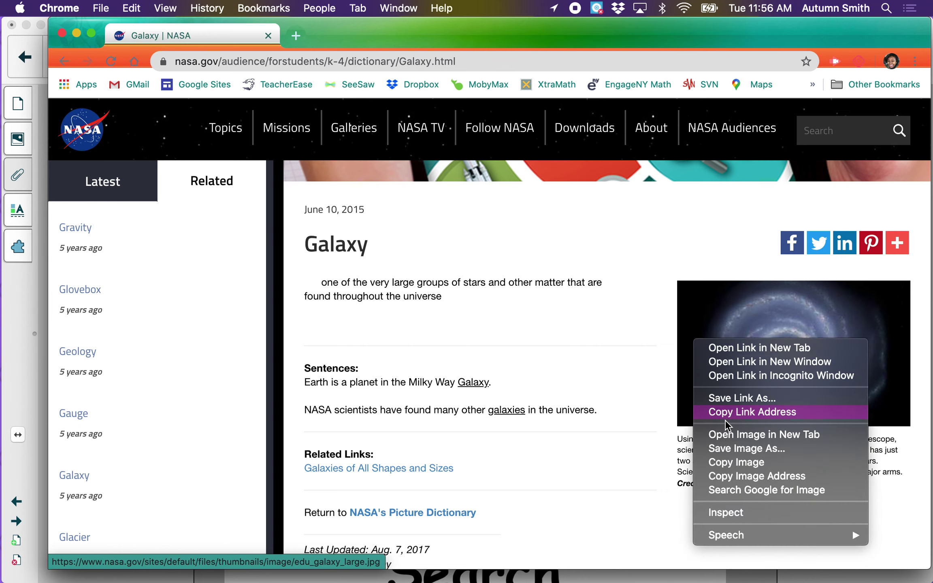
pyautogui.click(739, 448)
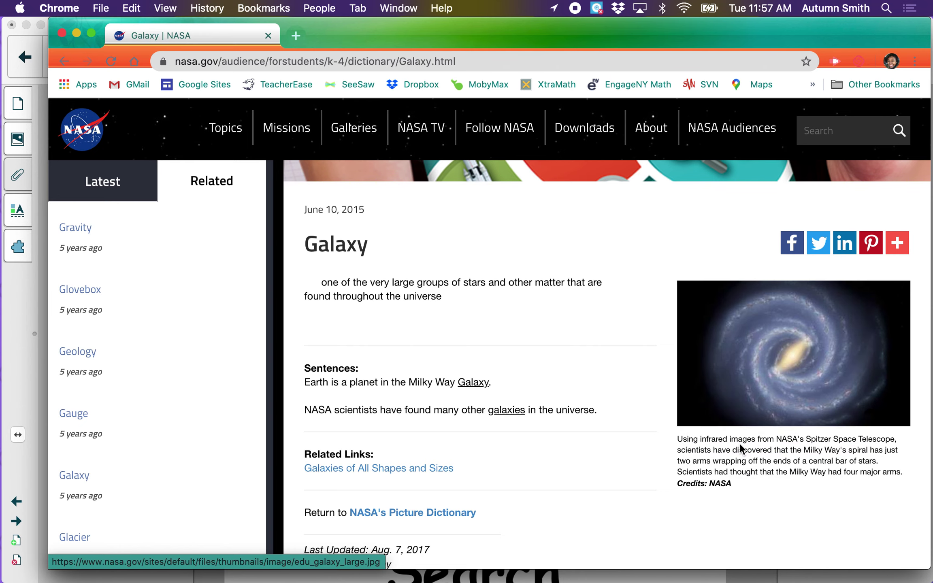
pyautogui.press('Return')
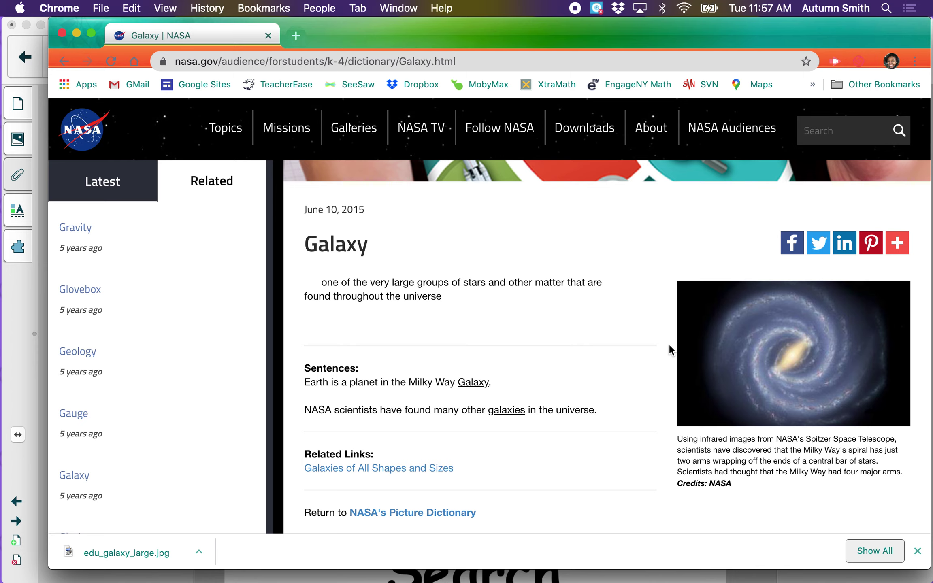
# Take a screenshot of the galaxy picture with Cmd+Shift+4
pyautogui.press('super+shift+4')
pyautogui.moveTo(671, 278); pyautogui.dragTo(916, 430)
pyautogui.hotkey('ctrl', 'Up')
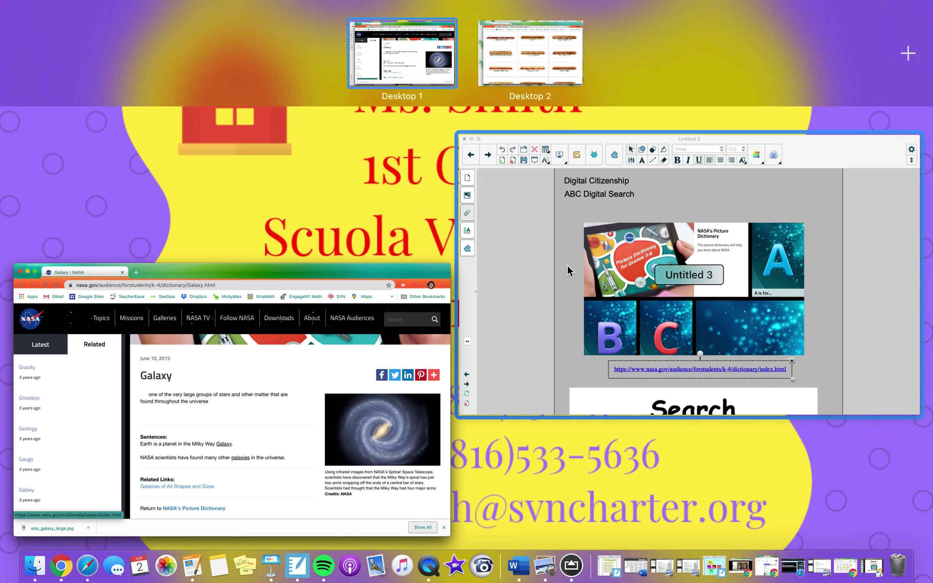
# Place the galaxy screenshot on the worksheet page, resized to fit the centre frame
pyautogui.click(688, 283)
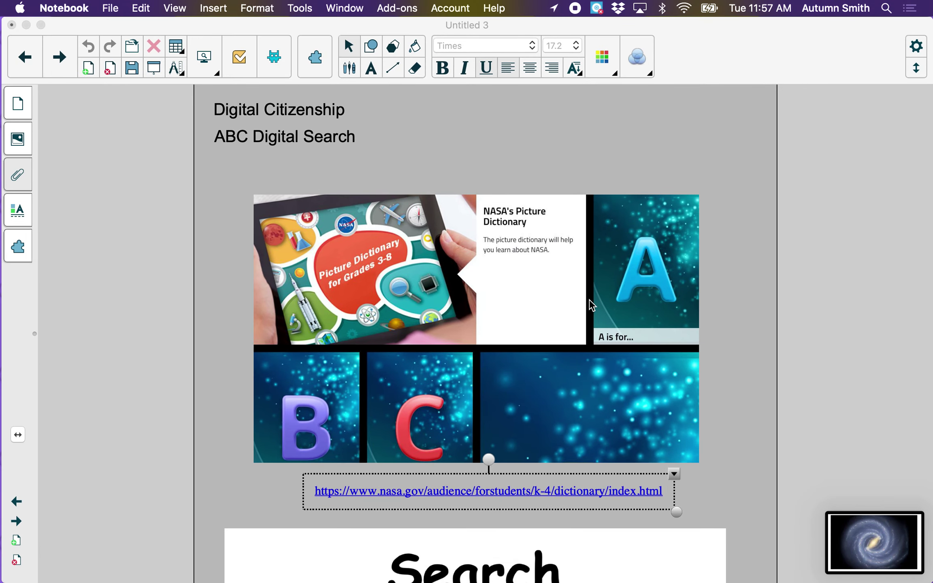
pyautogui.click(489, 459)
pyautogui.click(60, 57)
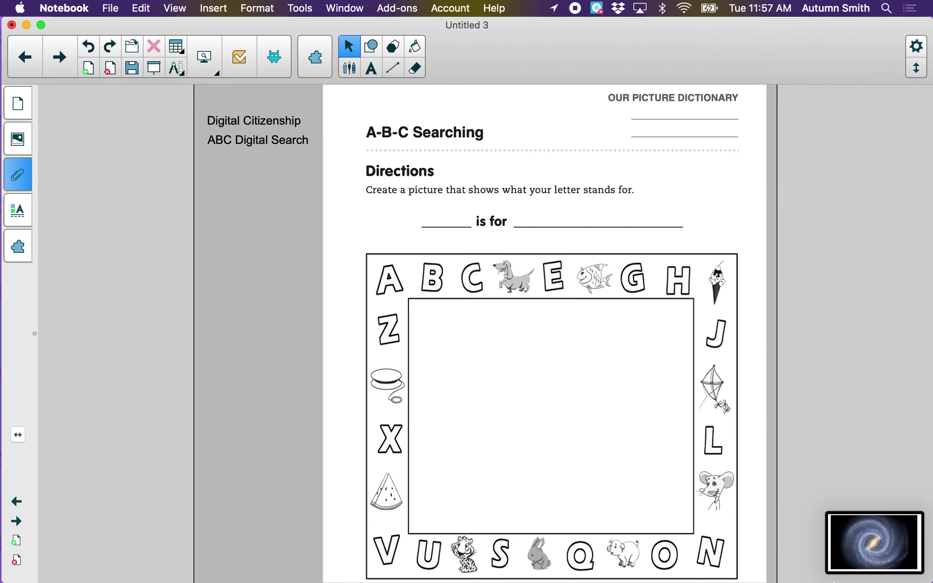
pyautogui.moveTo(910, 539); pyautogui.dragTo(534, 393)
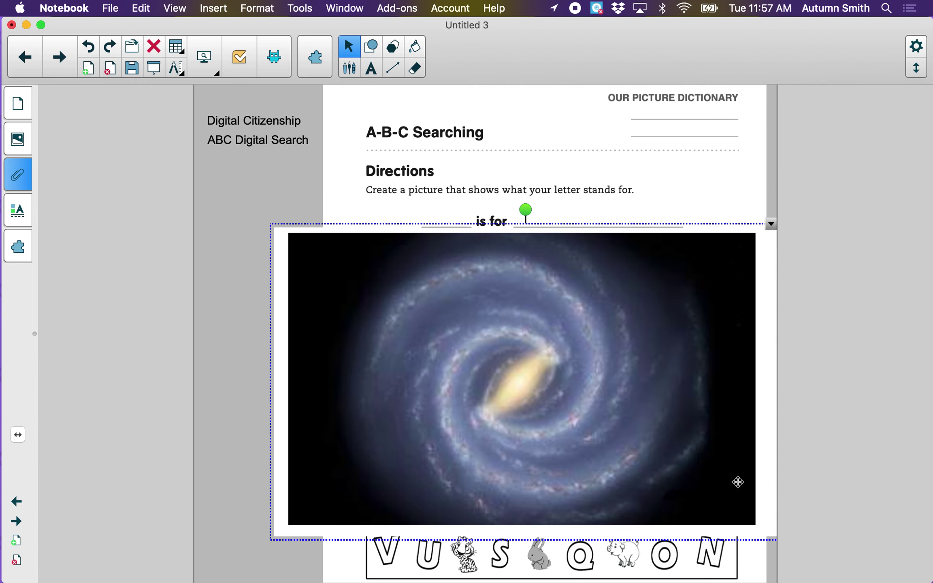
pyautogui.moveTo(772, 537); pyautogui.dragTo(509, 383)
pyautogui.moveTo(353, 316); pyautogui.dragTo(534, 407)
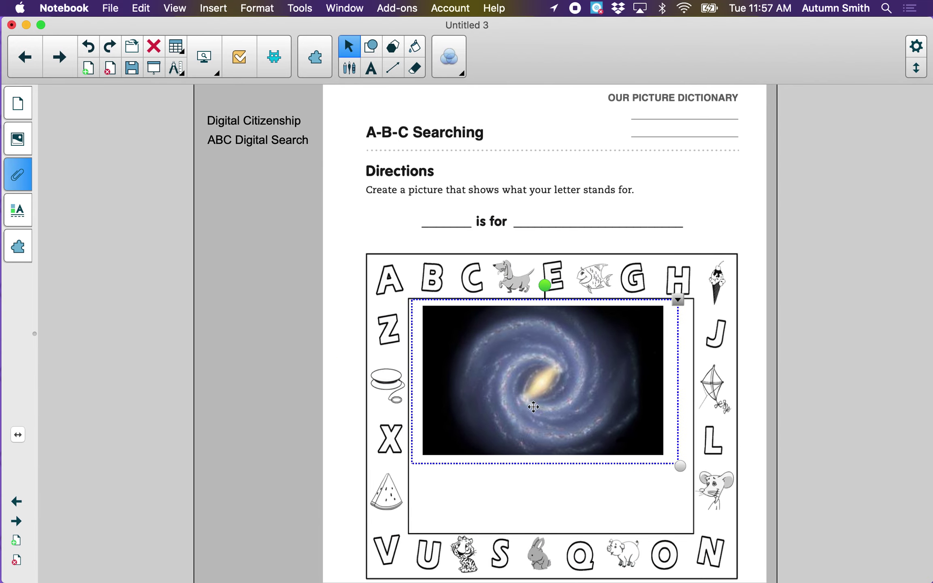
pyautogui.click(527, 492)
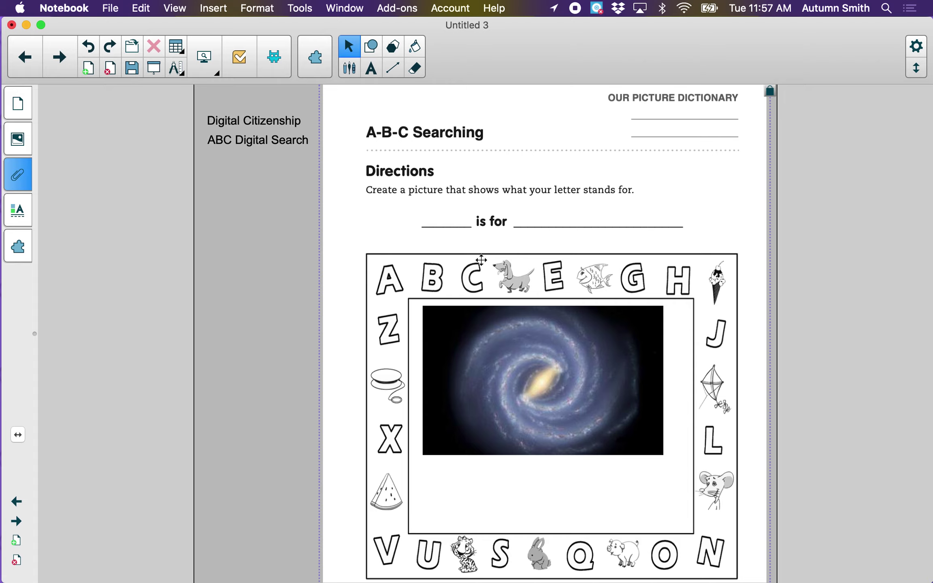
# Add 'G' and 'galaxy' into the blanks so the worksheet reads 'G is for galaxy'
pyautogui.write('G')
pyautogui.moveTo(536, 506); pyautogui.dragTo(449, 189)
pyautogui.click(564, 209)
pyautogui.write('g')
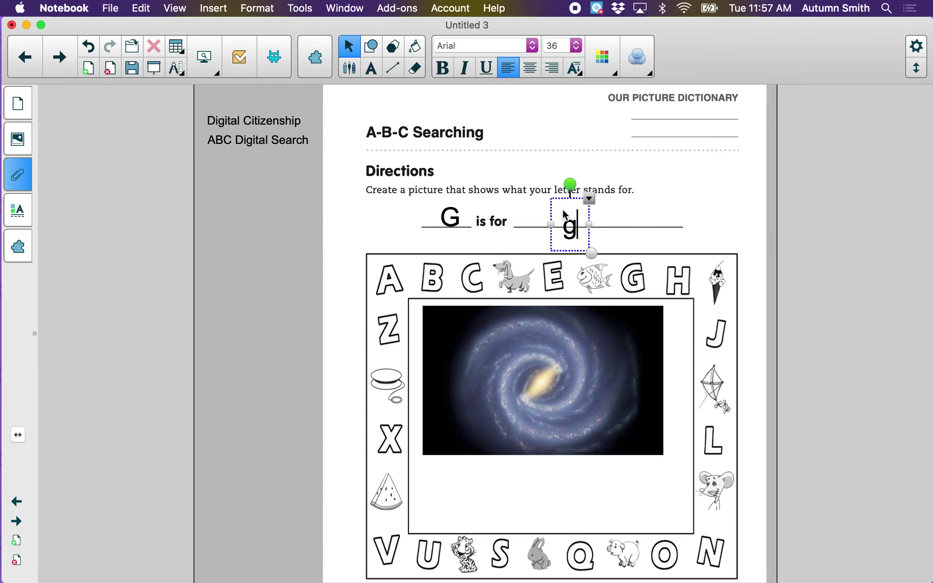
pyautogui.write('alaxy')
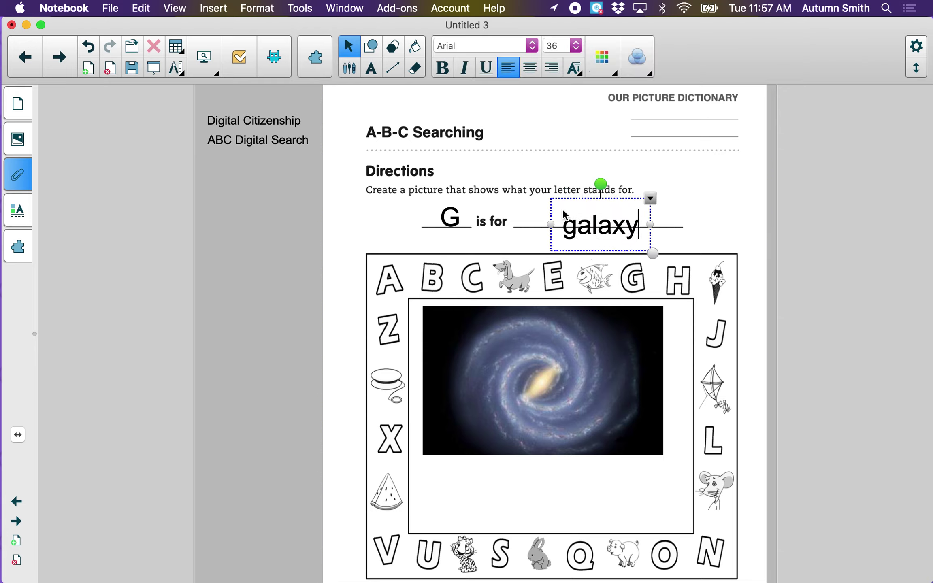
pyautogui.moveTo(644, 223); pyautogui.dragTo(639, 211)
pyautogui.click(679, 244)
pyautogui.hotkey('ctrl', 'Up')
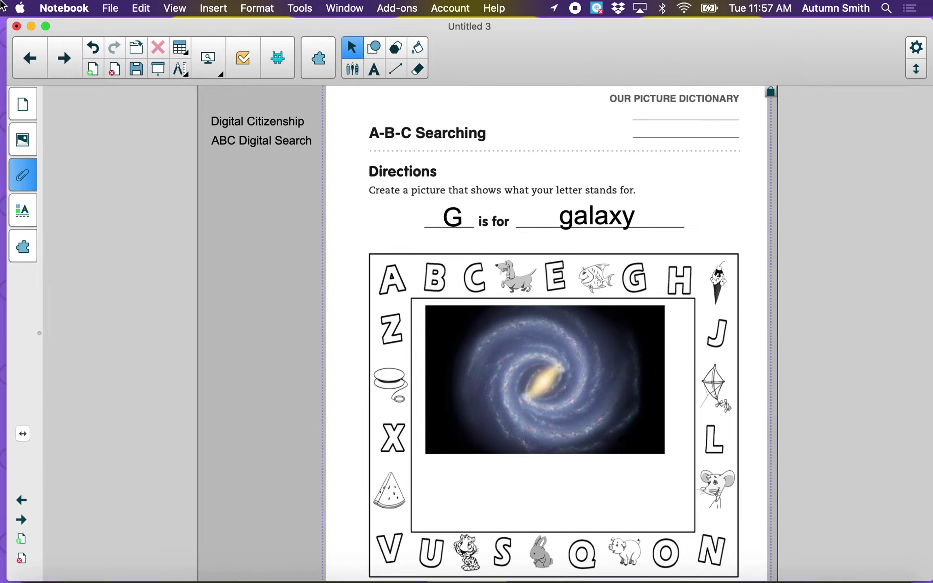
# Copy NASA's galaxy definition and paste it below the galaxy picture on the worksheet
pyautogui.click(298, 292)
pyautogui.tripleClick(333, 297)
pyautogui.press('super+c')
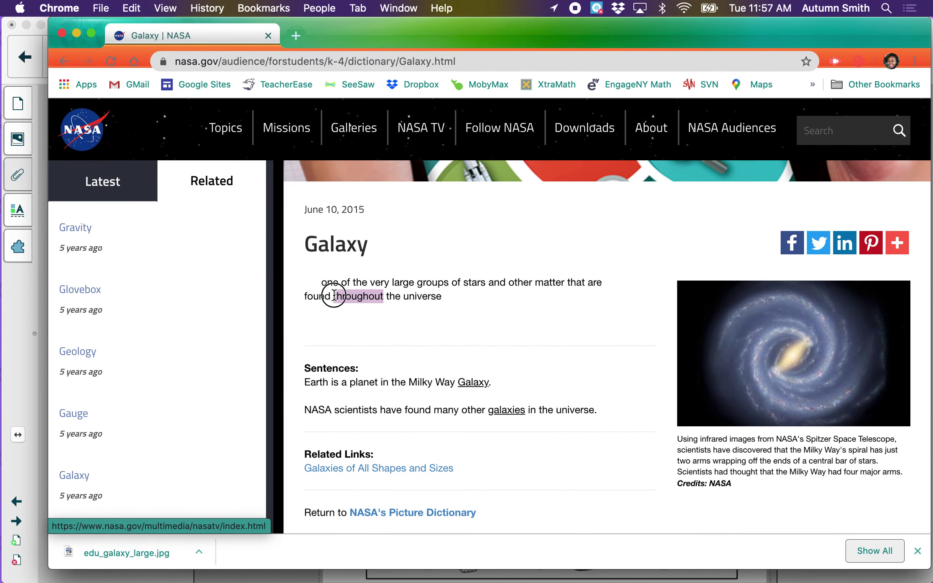
pyautogui.hotkey('ctrl', 'Up')
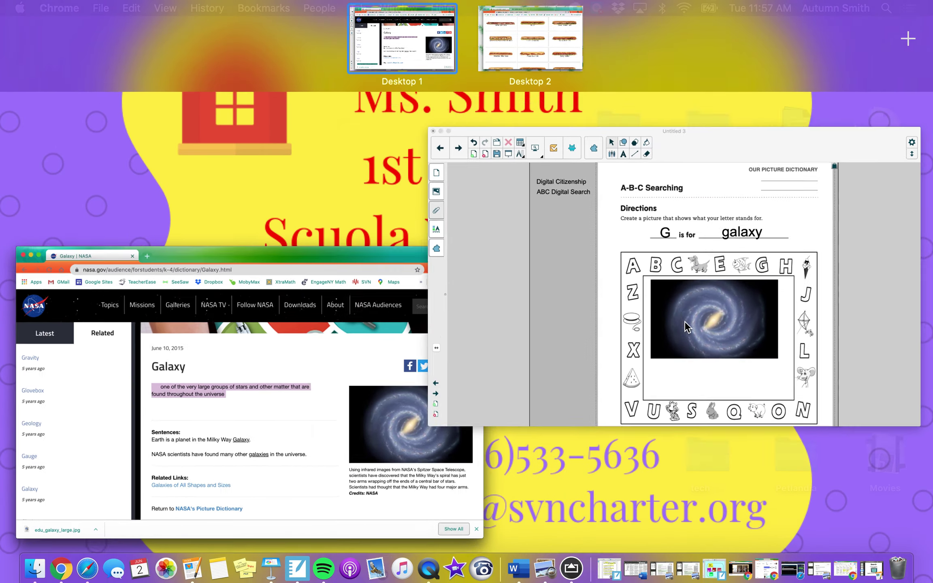
pyautogui.click(515, 475)
pyautogui.press('super+v')
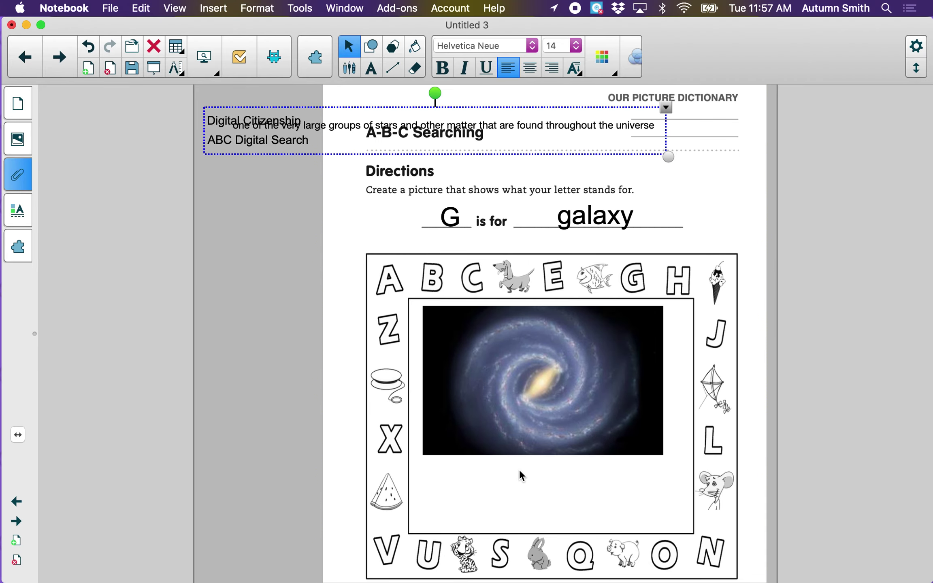
pyautogui.click(607, 497)
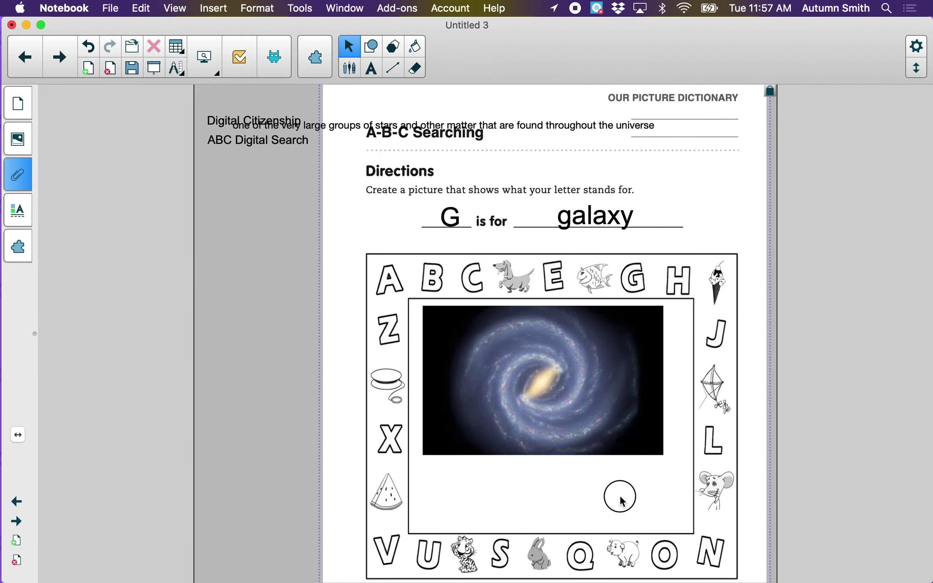
pyautogui.moveTo(358, 125); pyautogui.dragTo(544, 491)
pyautogui.click(544, 491)
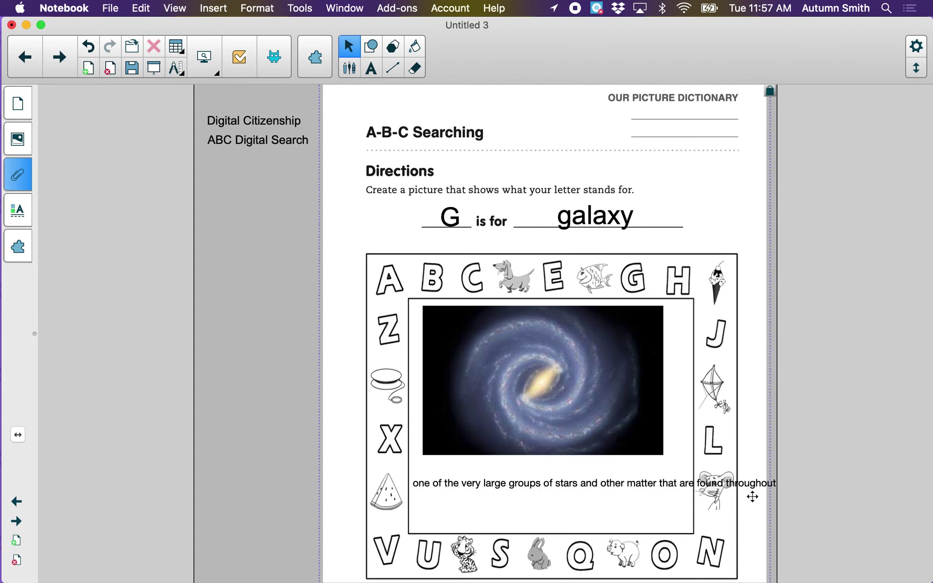
pyautogui.moveTo(723, 491); pyautogui.dragTo(663, 489)
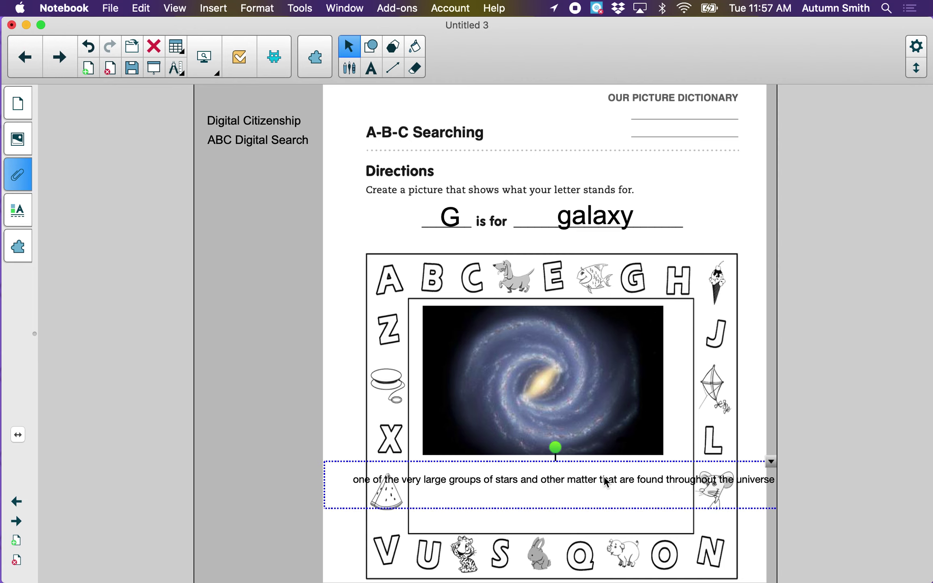
# Break the definition onto a second line before 'matter' and centre it with the picture
pyautogui.doubleClick(573, 479)
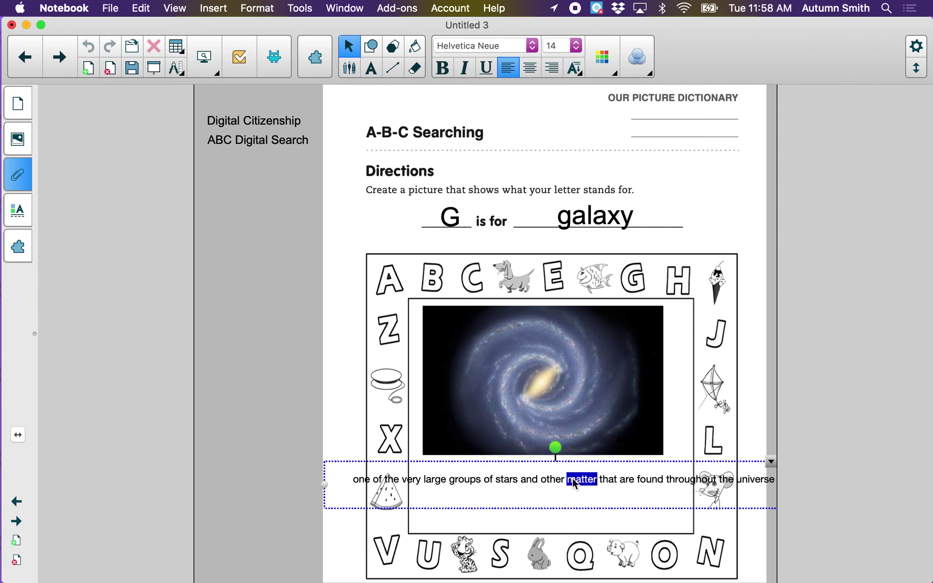
pyautogui.click(567, 479)
pyautogui.press('Return')
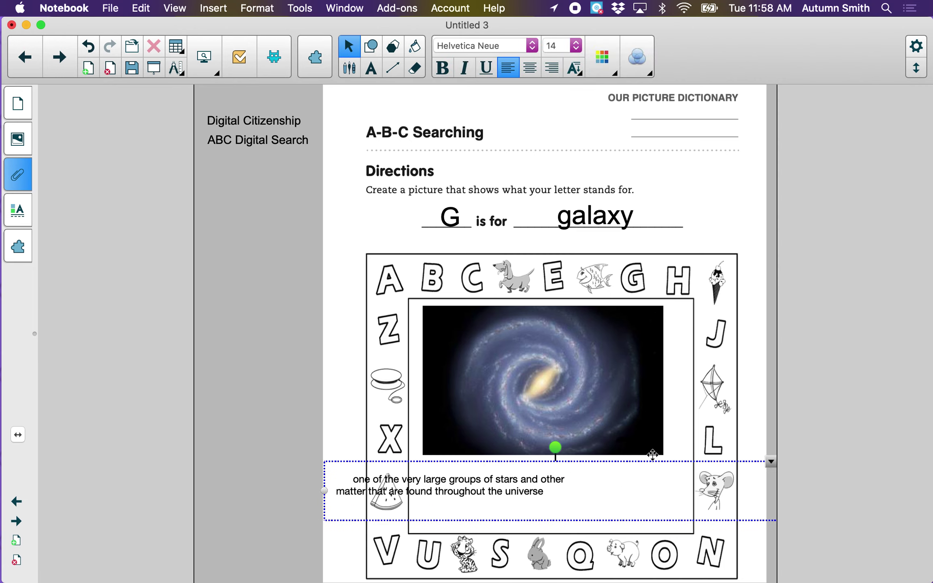
pyautogui.click(646, 457)
pyautogui.moveTo(594, 449)
pyautogui.mouseDown()
pyautogui.moveTo(578, 445)
pyautogui.moveTo(596, 453)
pyautogui.mouseUp()
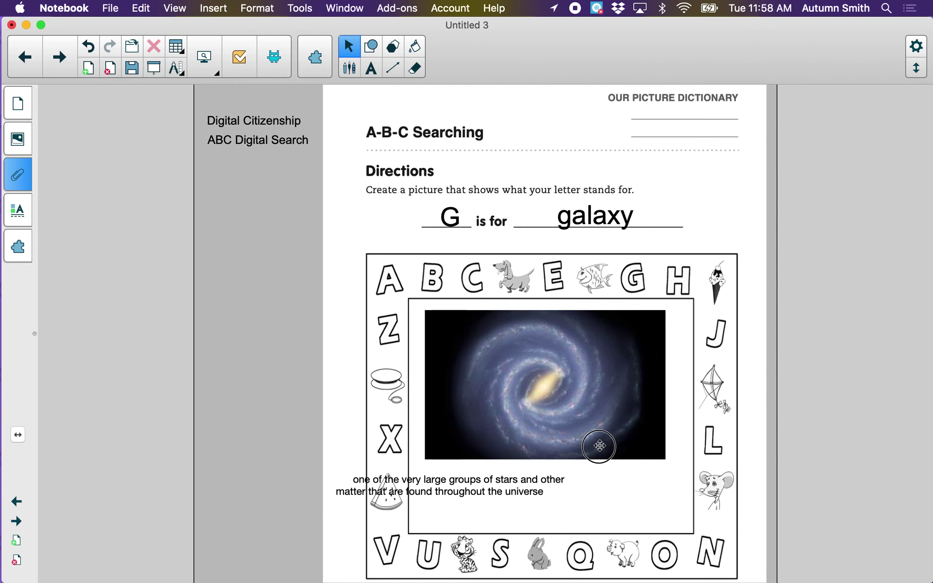
pyautogui.moveTo(546, 480); pyautogui.dragTo(645, 478)
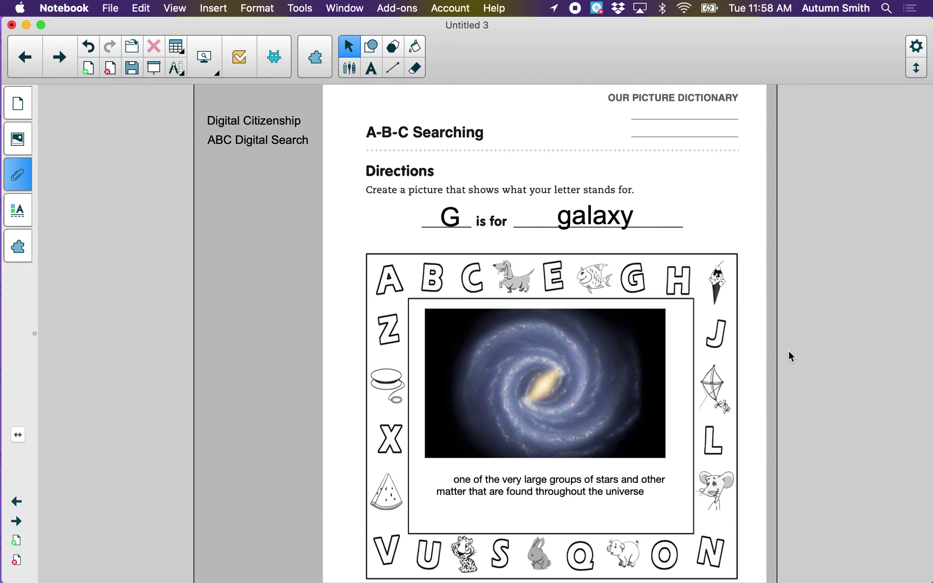
pyautogui.click(770, 358)
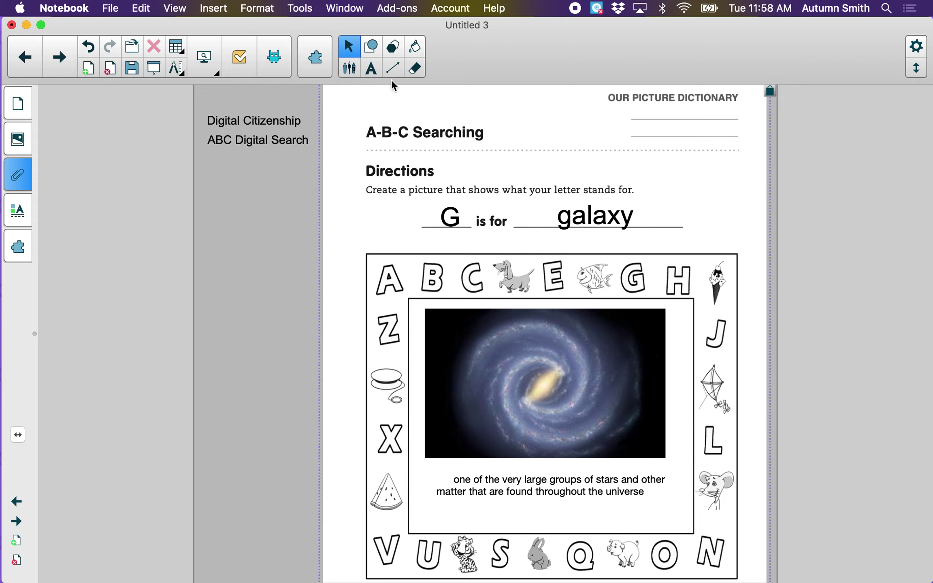
# With the highlighter pen, mark A yellow, B green, C cyan and E magenta
pyautogui.press('p')
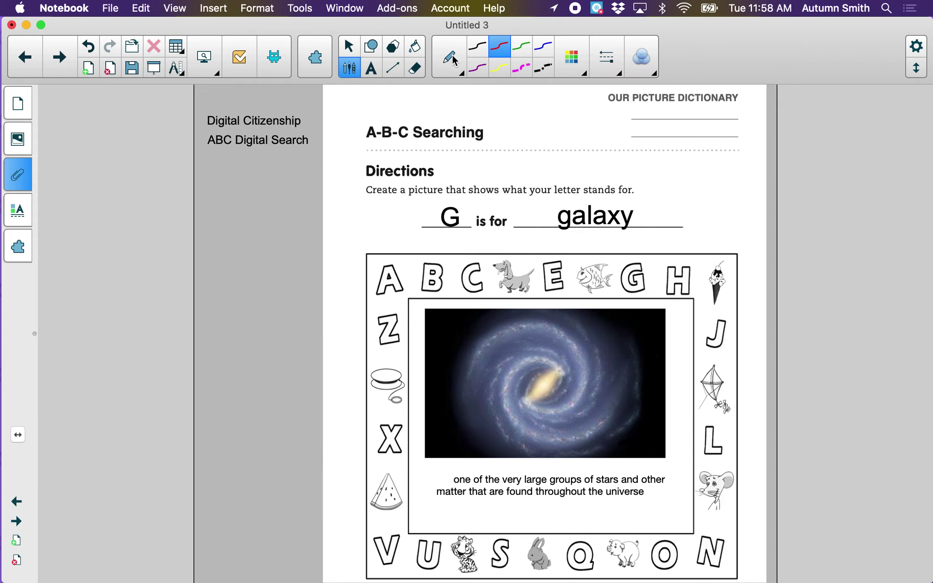
pyautogui.click(457, 59)
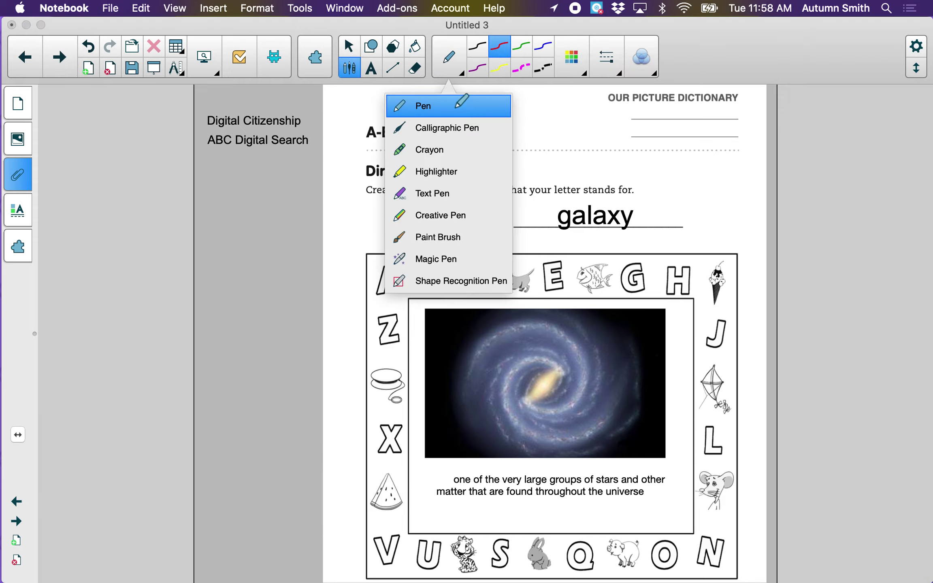
pyautogui.click(439, 170)
pyautogui.moveTo(377, 292)
pyautogui.mouseDown()
pyautogui.moveTo(379, 265)
pyautogui.moveTo(401, 283)
pyautogui.mouseUp()
pyautogui.click(500, 47)
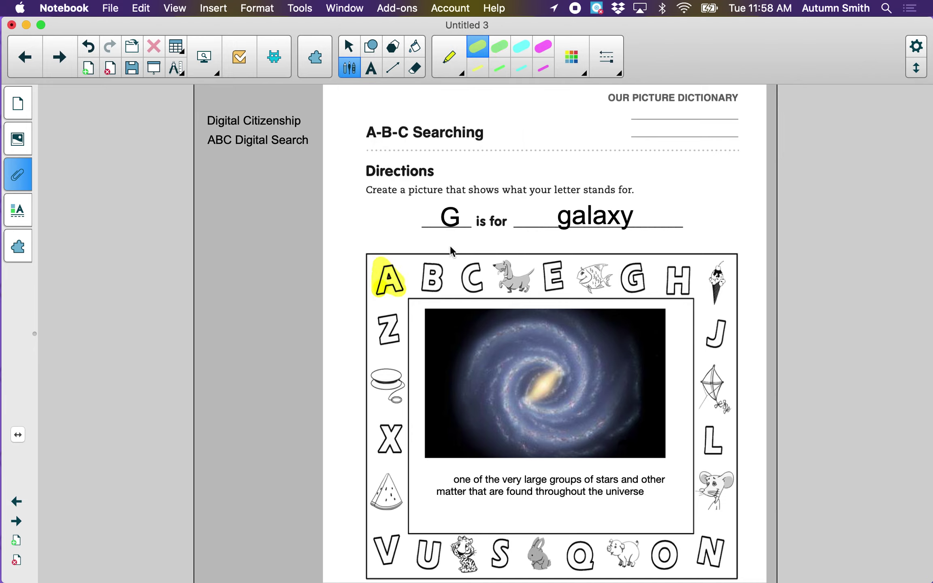
pyautogui.moveTo(448, 263)
pyautogui.mouseDown()
pyautogui.moveTo(431, 272)
pyautogui.moveTo(443, 270)
pyautogui.moveTo(433, 283)
pyautogui.moveTo(439, 272)
pyautogui.moveTo(477, 269)
pyautogui.moveTo(478, 283)
pyautogui.mouseUp()
pyautogui.click(519, 49)
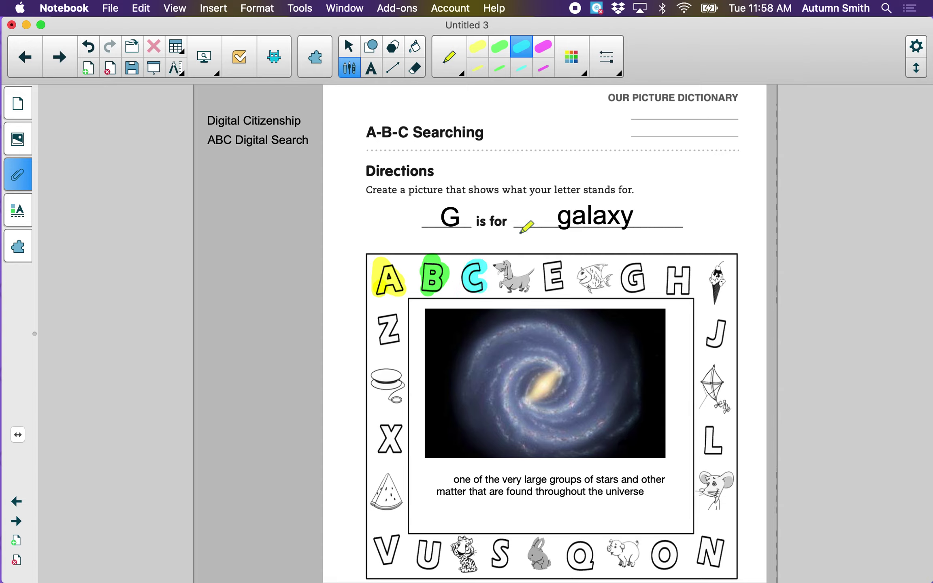
pyautogui.click(542, 48)
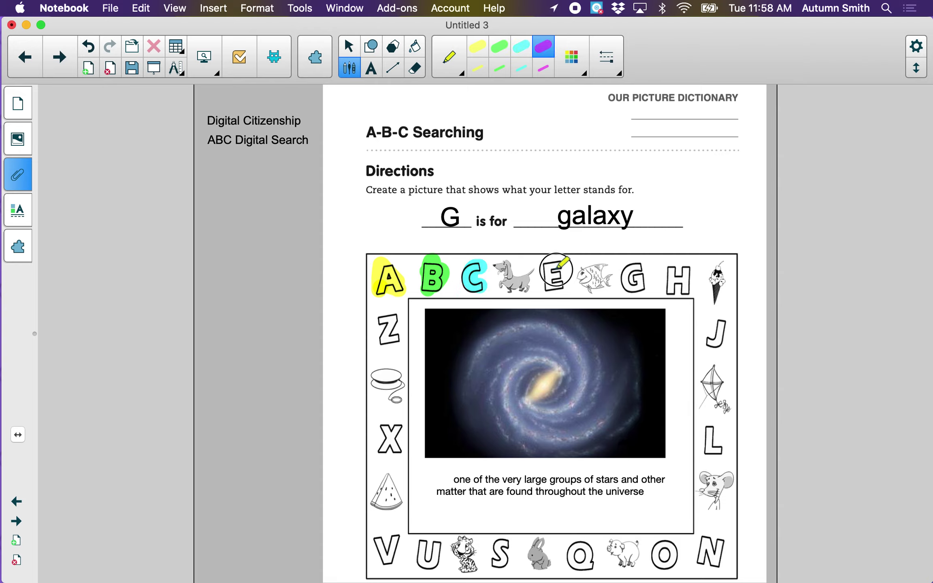
pyautogui.moveTo(554, 267); pyautogui.dragTo(558, 286)
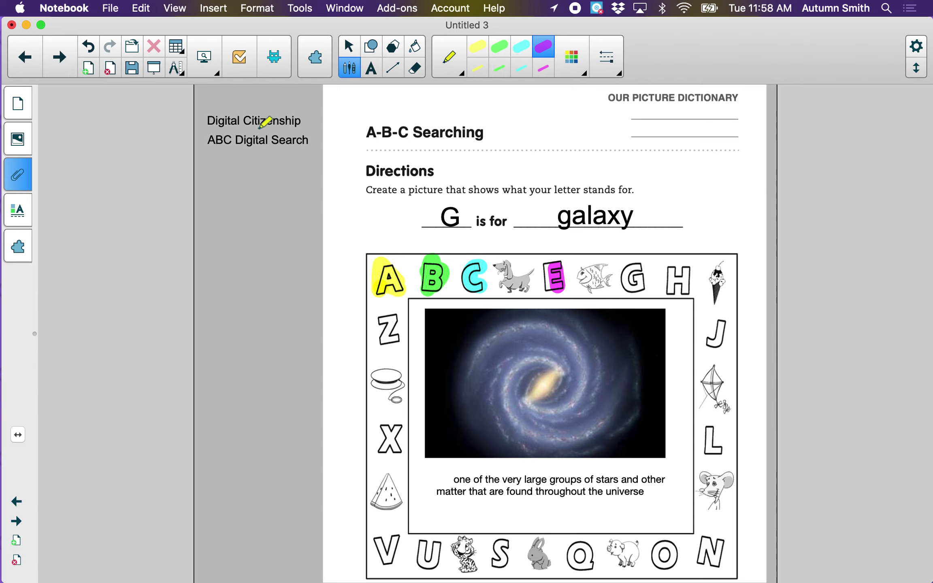
# On the A-B-C Searching page, mark question 1 and circle the hat in magenta
pyautogui.click(62, 53)
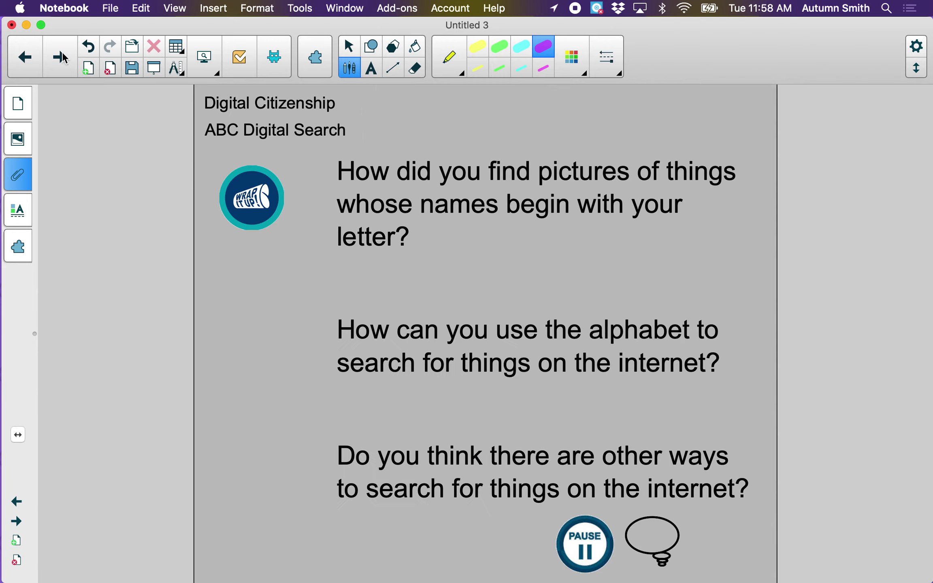
pyautogui.click(62, 52)
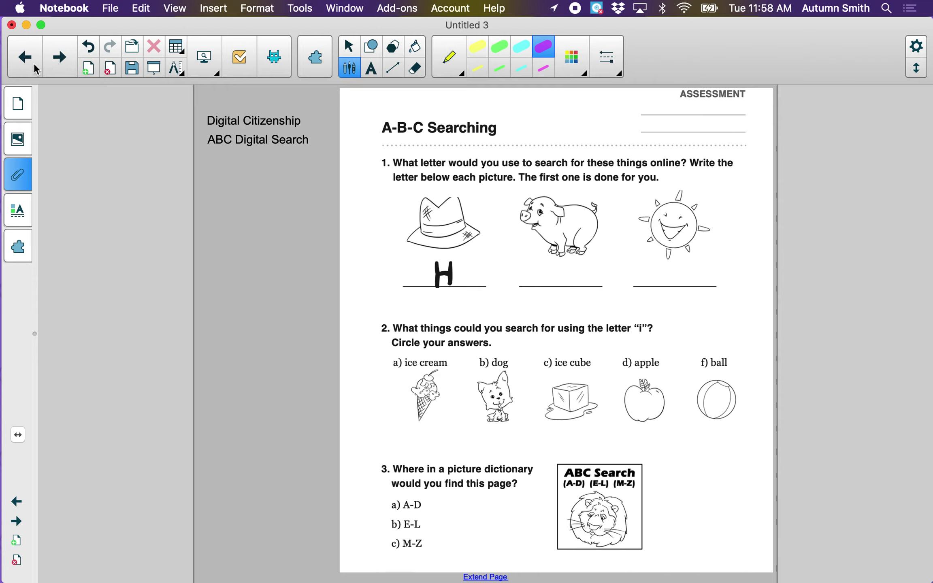
pyautogui.click(383, 163)
pyautogui.moveTo(440, 188)
pyautogui.mouseDown()
pyautogui.moveTo(401, 227)
pyautogui.moveTo(455, 252)
pyautogui.moveTo(450, 187)
pyautogui.moveTo(427, 193)
pyautogui.mouseUp()
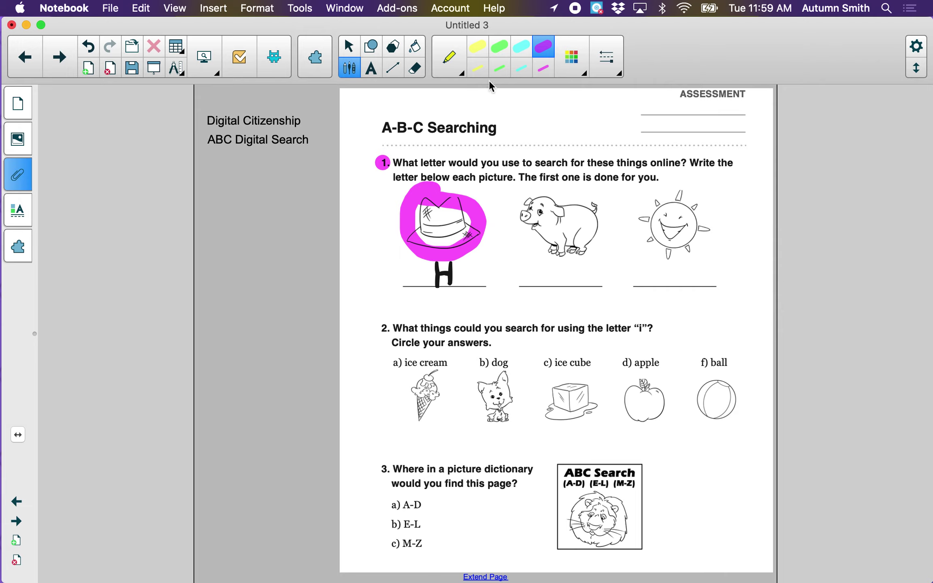
# Circle the pig and sun pictures with the yellow highlighter
pyautogui.click(484, 47)
pyautogui.moveTo(565, 196)
pyautogui.mouseDown()
pyautogui.moveTo(539, 192)
pyautogui.moveTo(548, 277)
pyautogui.moveTo(562, 205)
pyautogui.mouseUp()
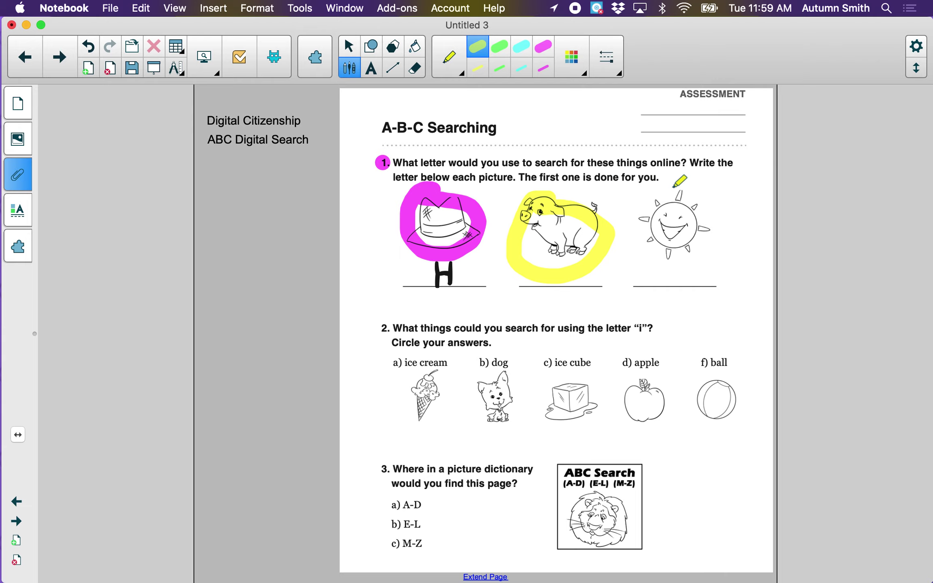
pyautogui.moveTo(689, 199)
pyautogui.mouseDown()
pyautogui.moveTo(634, 227)
pyautogui.moveTo(715, 243)
pyautogui.moveTo(674, 200)
pyautogui.mouseUp()
pyautogui.scroll(-1, 588, 254)
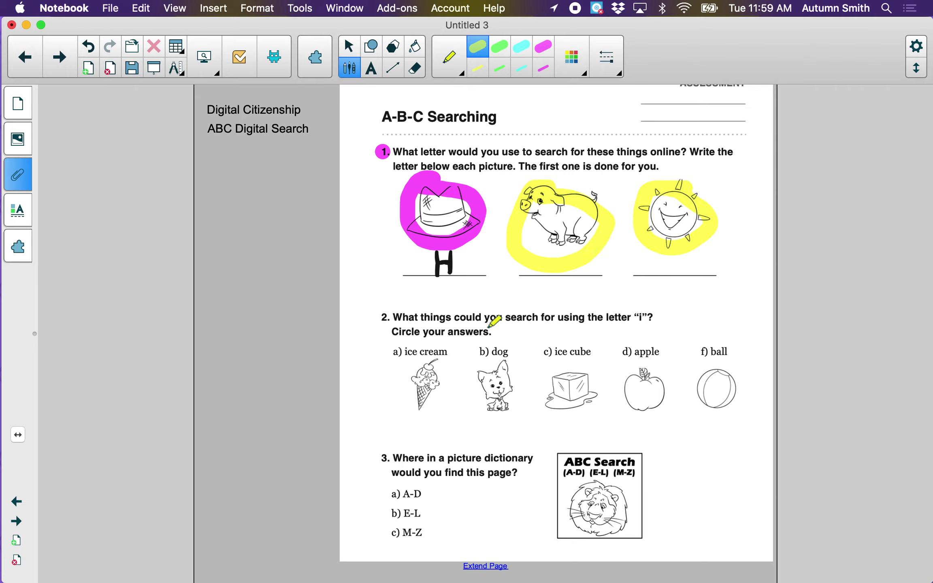
# Highlight question 2's prompt line and its answer labels, ice cream through ball, in yellow
pyautogui.moveTo(376, 317); pyautogui.dragTo(666, 323)
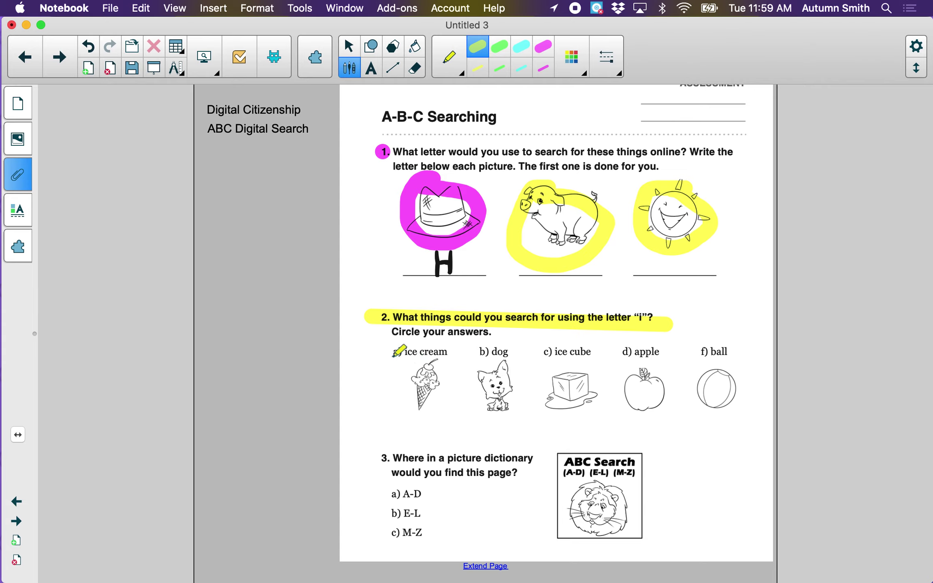
pyautogui.moveTo(398, 357); pyautogui.dragTo(730, 353)
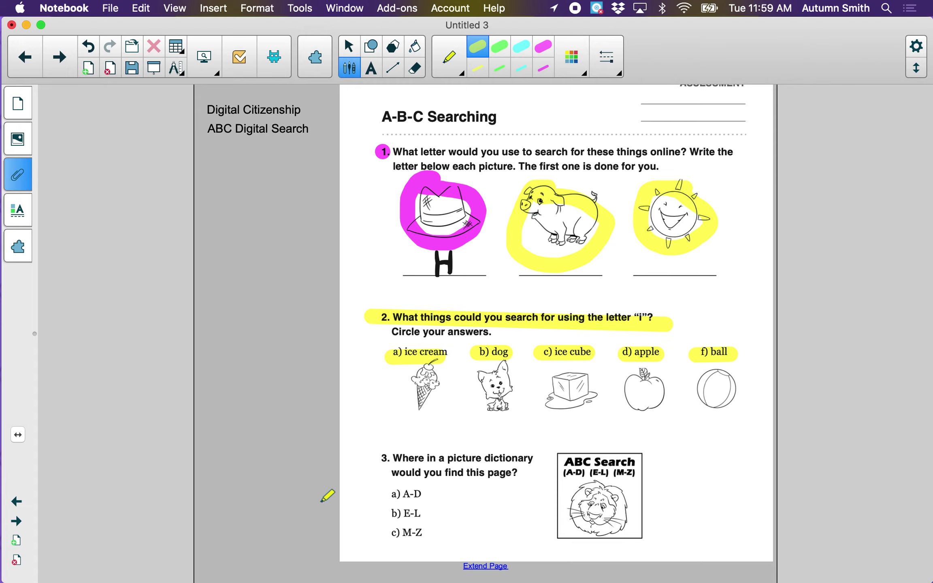
# Circle the lion ABC Search picture and highlight choices A-D, E-L and M-Z in yellow
pyautogui.moveTo(625, 453)
pyautogui.mouseDown()
pyautogui.moveTo(567, 463)
pyautogui.moveTo(571, 536)
pyautogui.moveTo(653, 483)
pyautogui.moveTo(604, 457)
pyautogui.mouseUp()
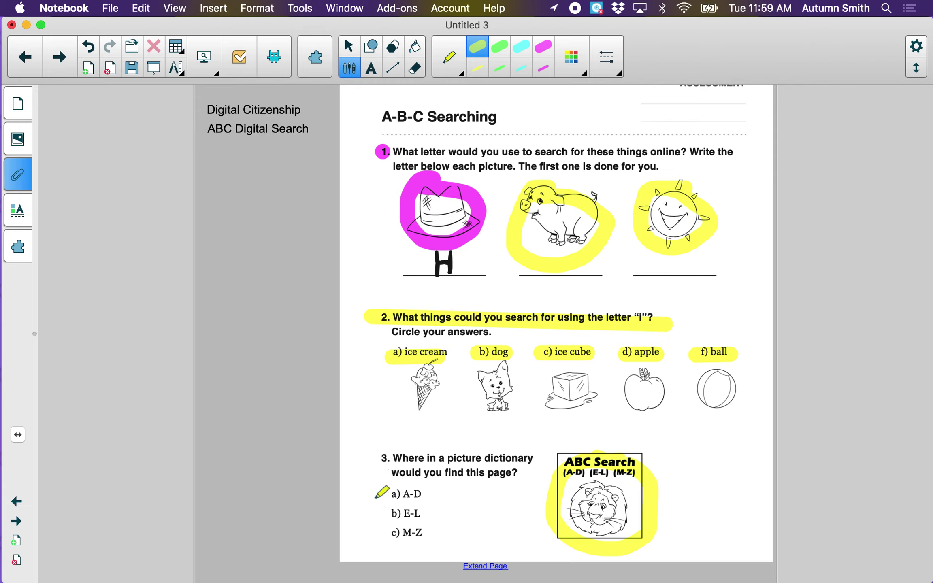
pyautogui.moveTo(374, 497); pyautogui.dragTo(424, 495)
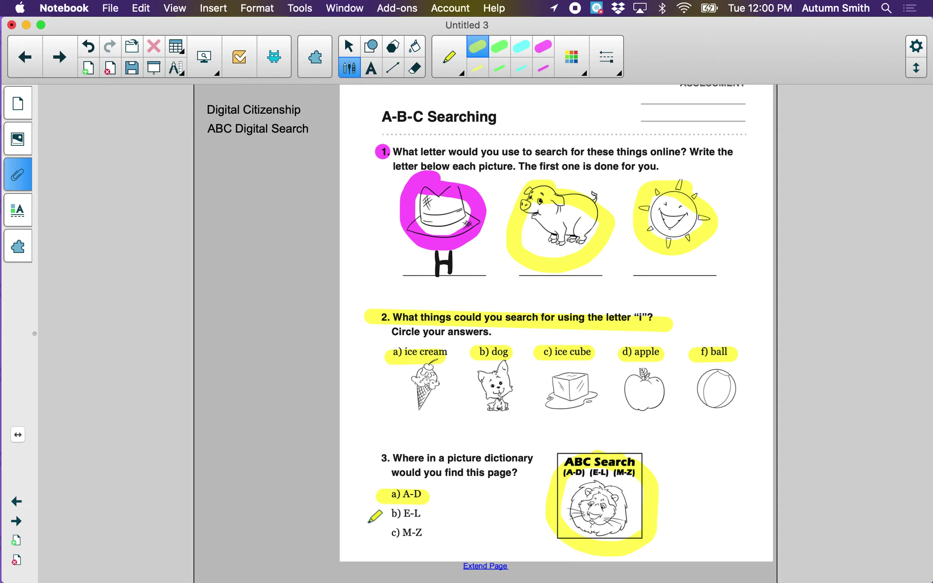
pyautogui.moveTo(379, 514); pyautogui.dragTo(428, 514)
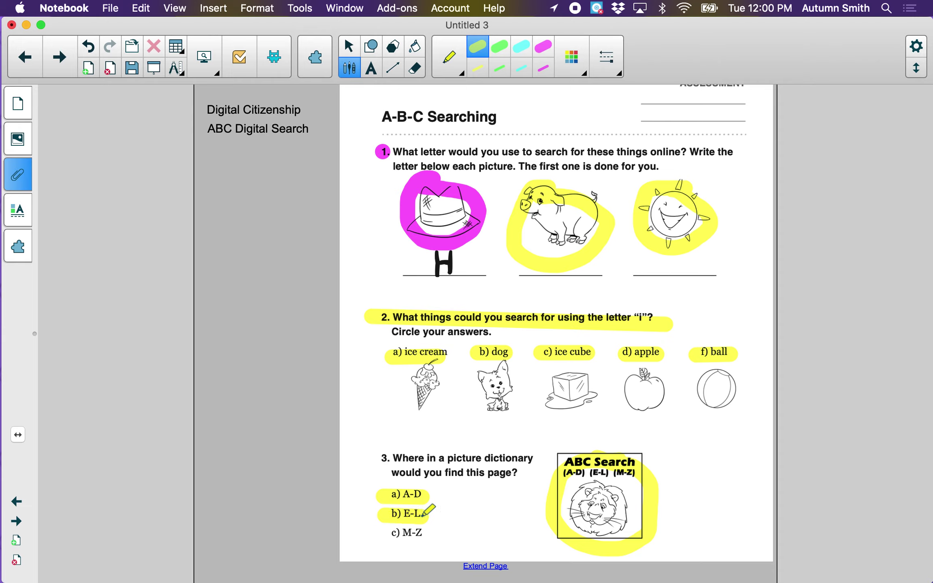
pyautogui.click(389, 538)
pyautogui.moveTo(390, 535); pyautogui.dragTo(423, 535)
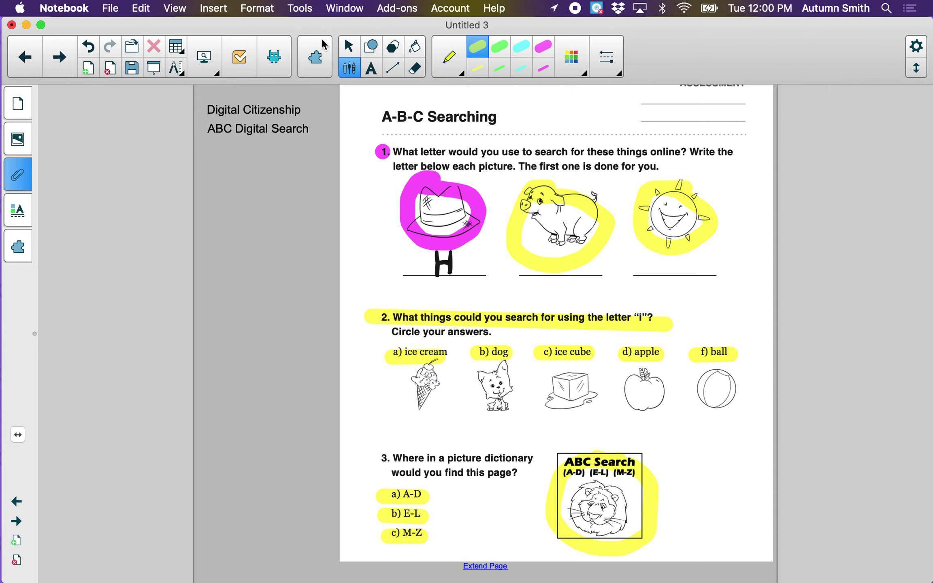
# Page back to the Wrap It Up questions, then forward to the A-B-C Searching page
pyautogui.click(20, 72)
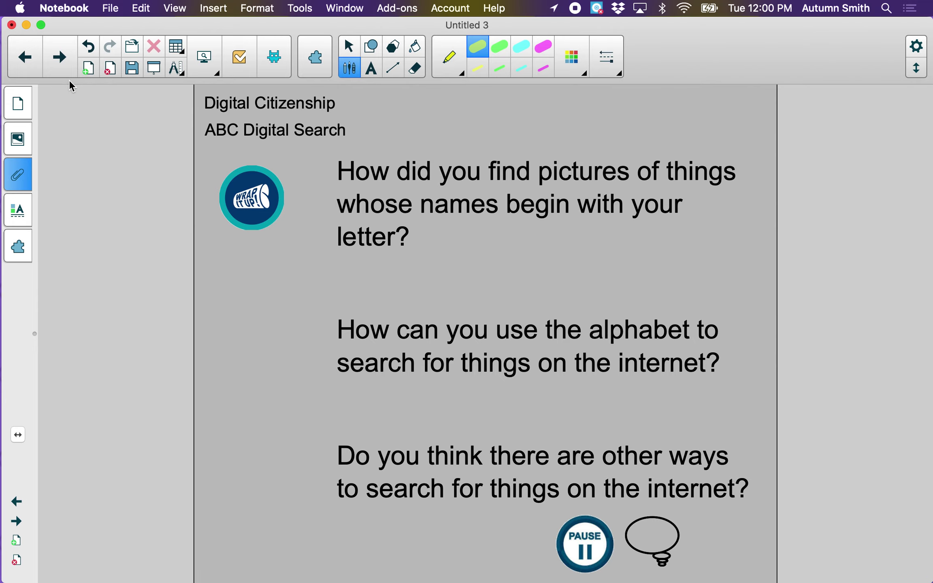
pyautogui.click(61, 68)
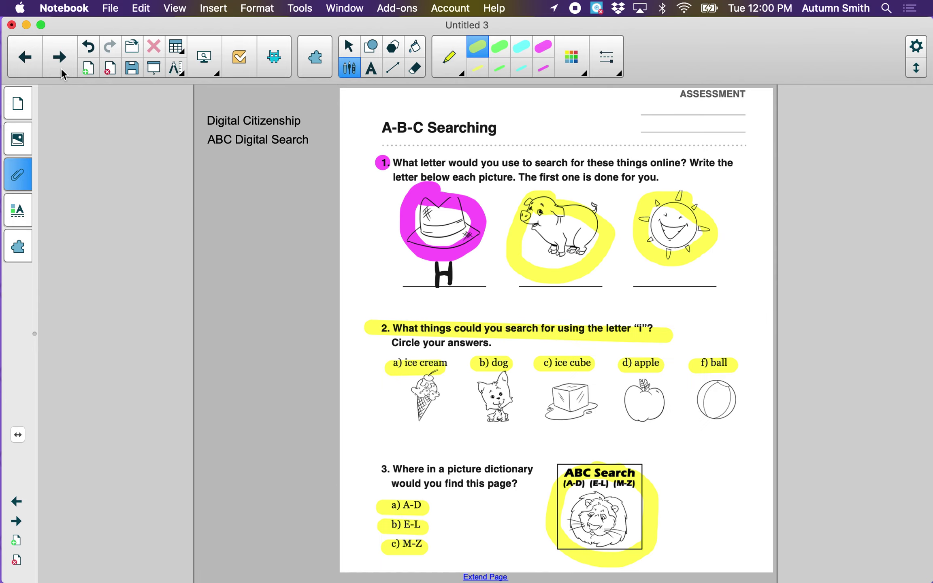